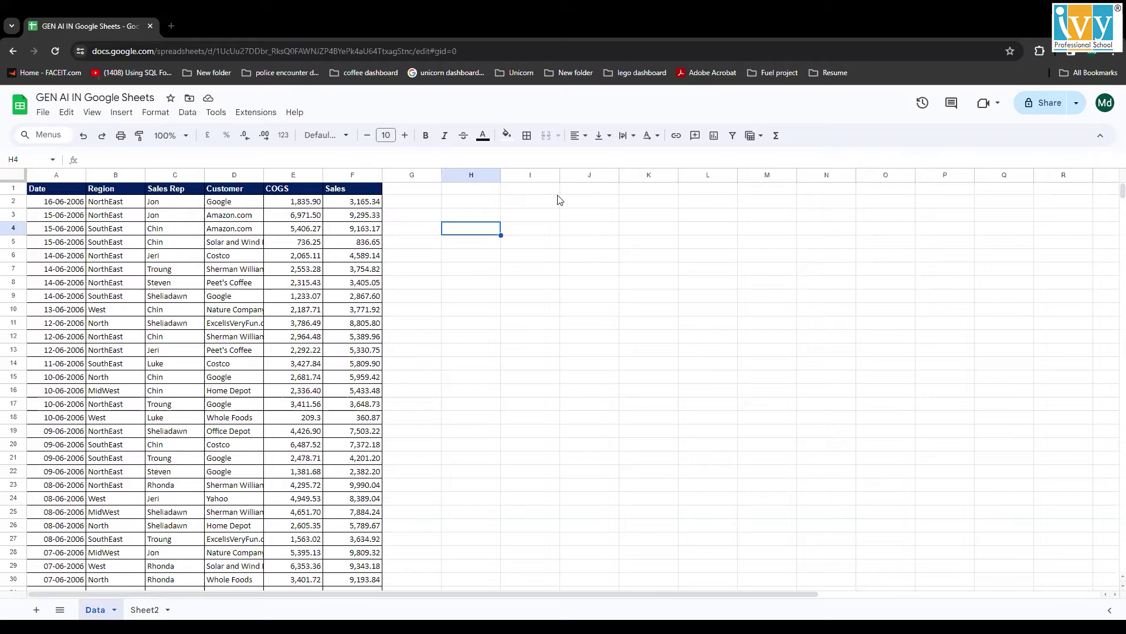
- Open the add-on marketplace and search it for "sheetgpt"
left_click(262, 113)
mouse_move(270, 134)
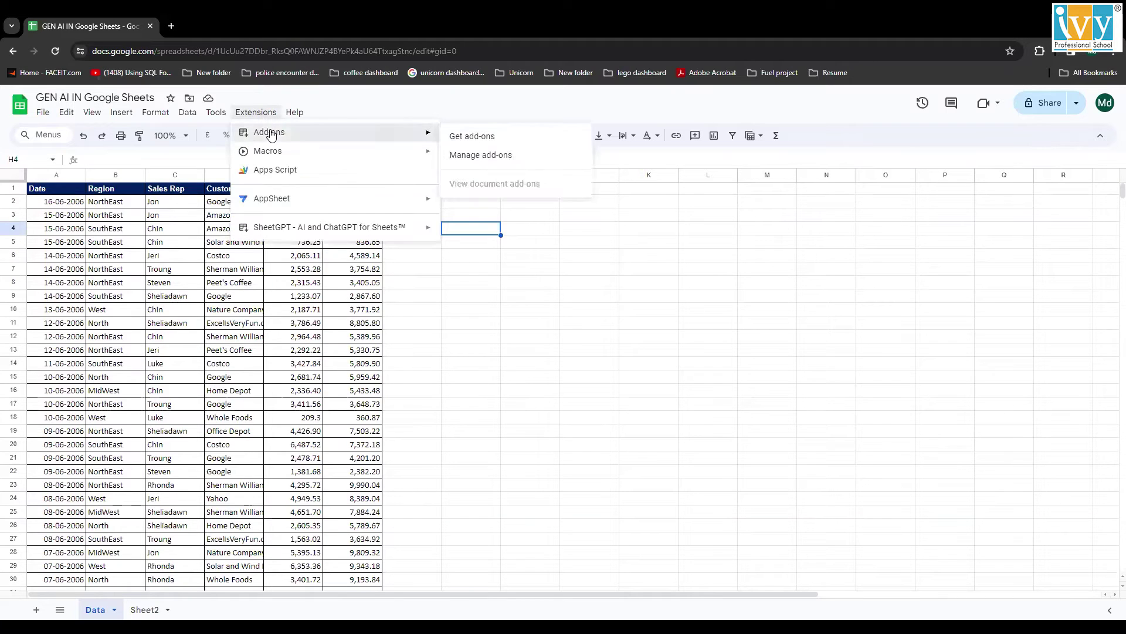
left_click(470, 139)
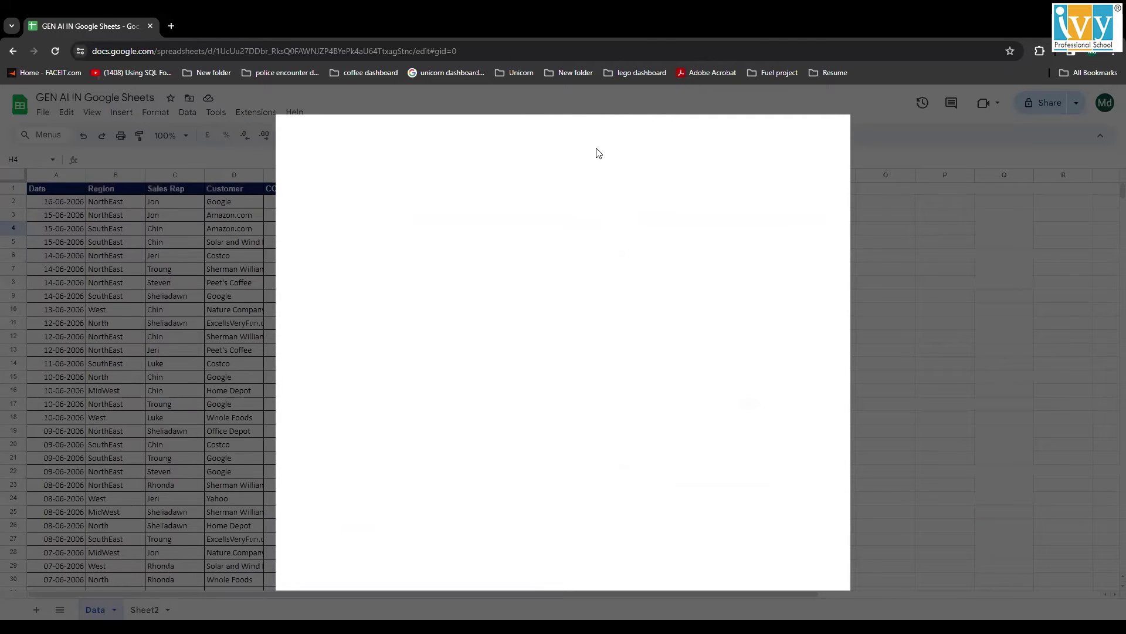
left_click(572, 139)
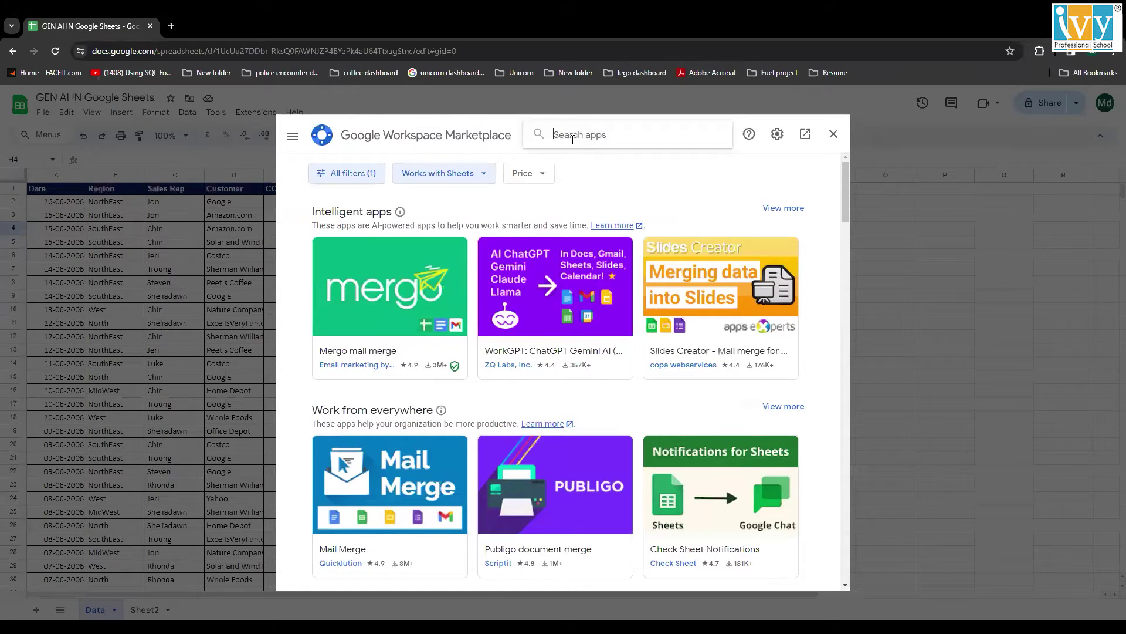
type("sheetgpty")
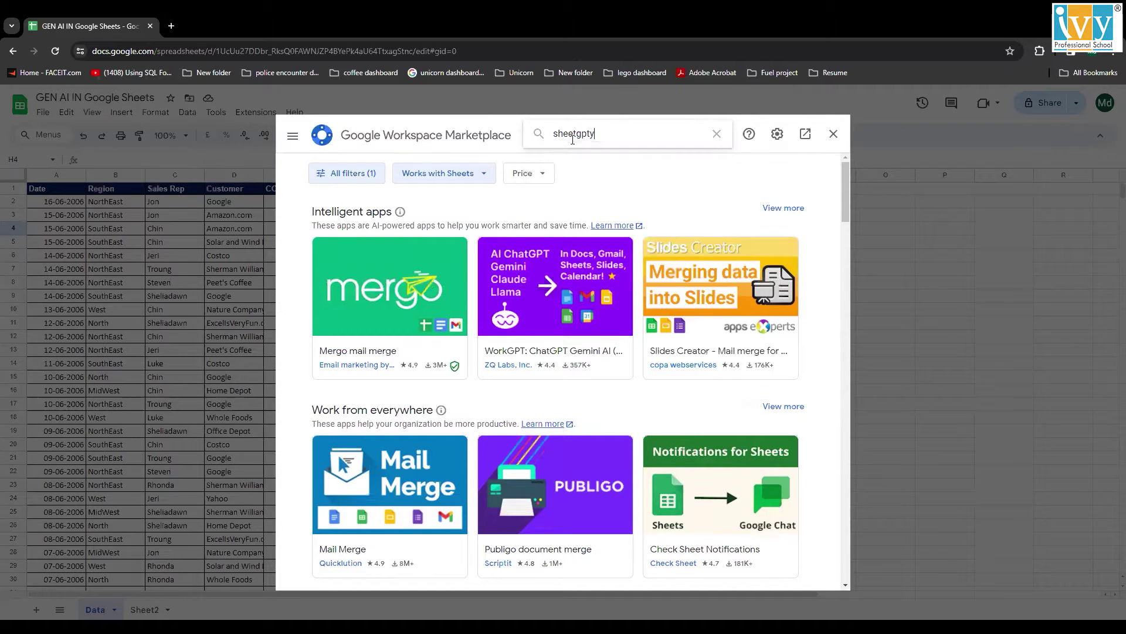
key("BackSpace")
key("Return")
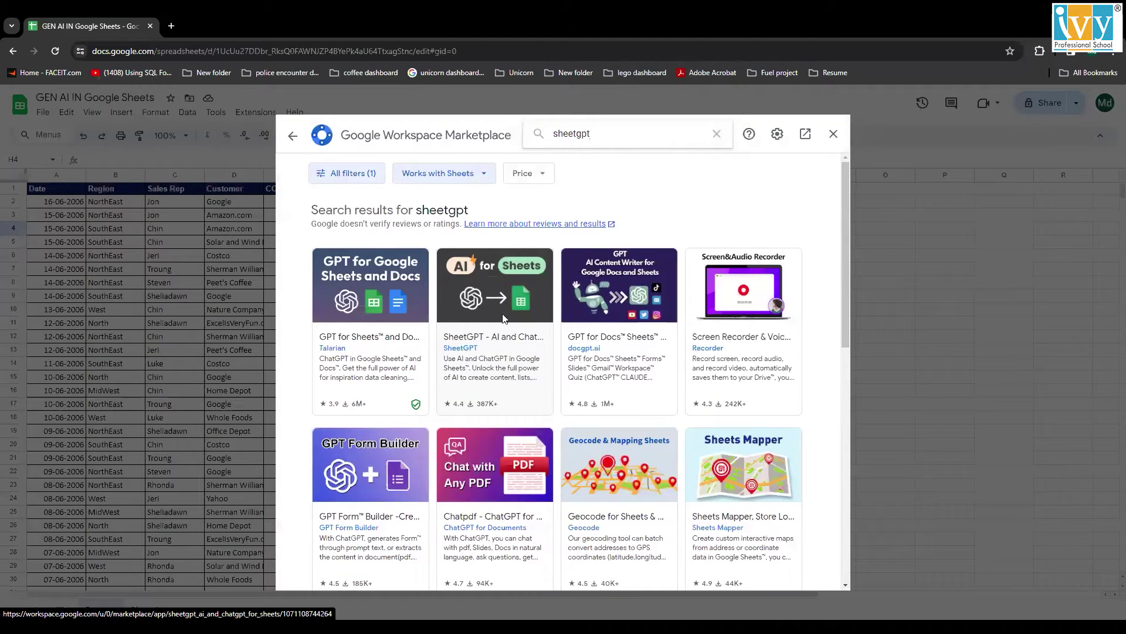
- Install the SheetGPT - AI and ChatGPT add-on, finish its introduction, and close the marketplace
left_click(496, 342)
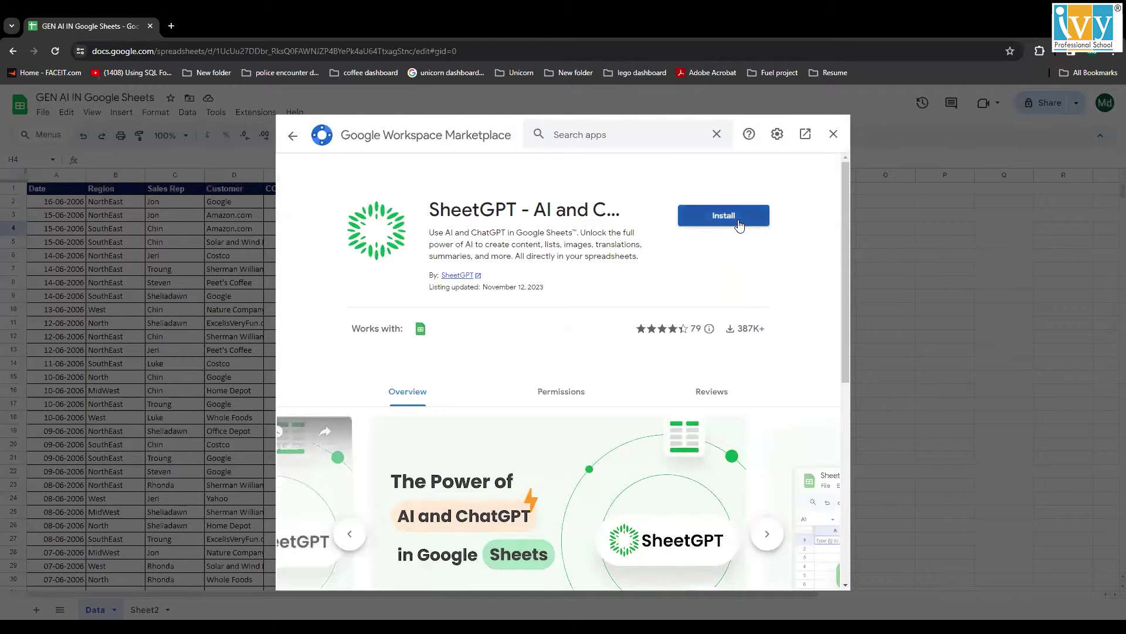
left_click(723, 216)
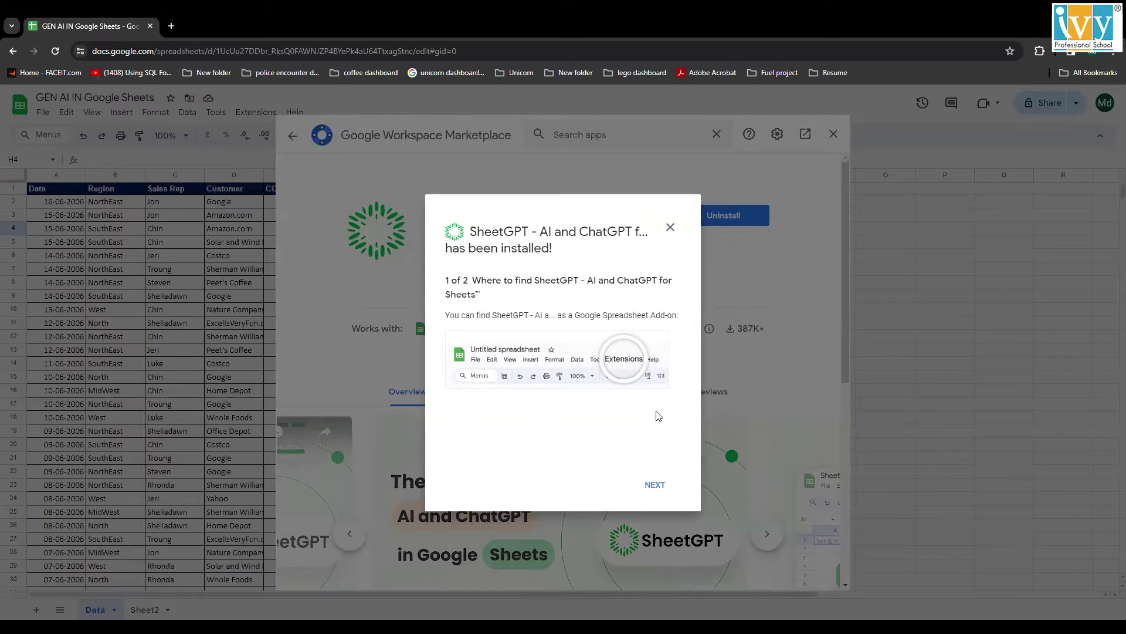
left_click(655, 484)
left_click(654, 486)
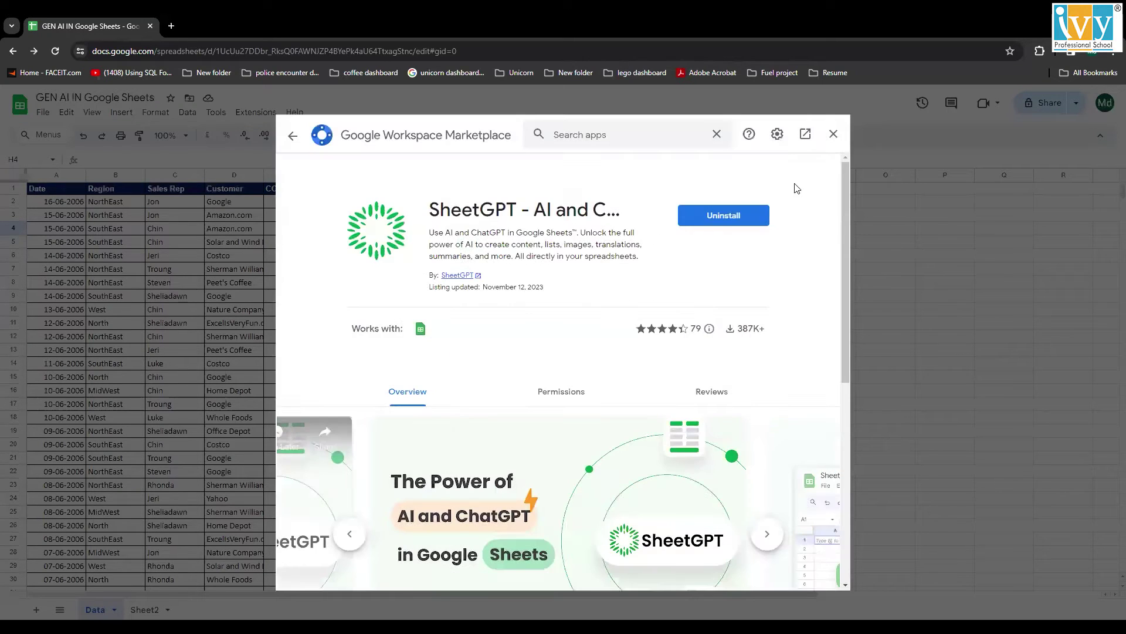
left_click(836, 138)
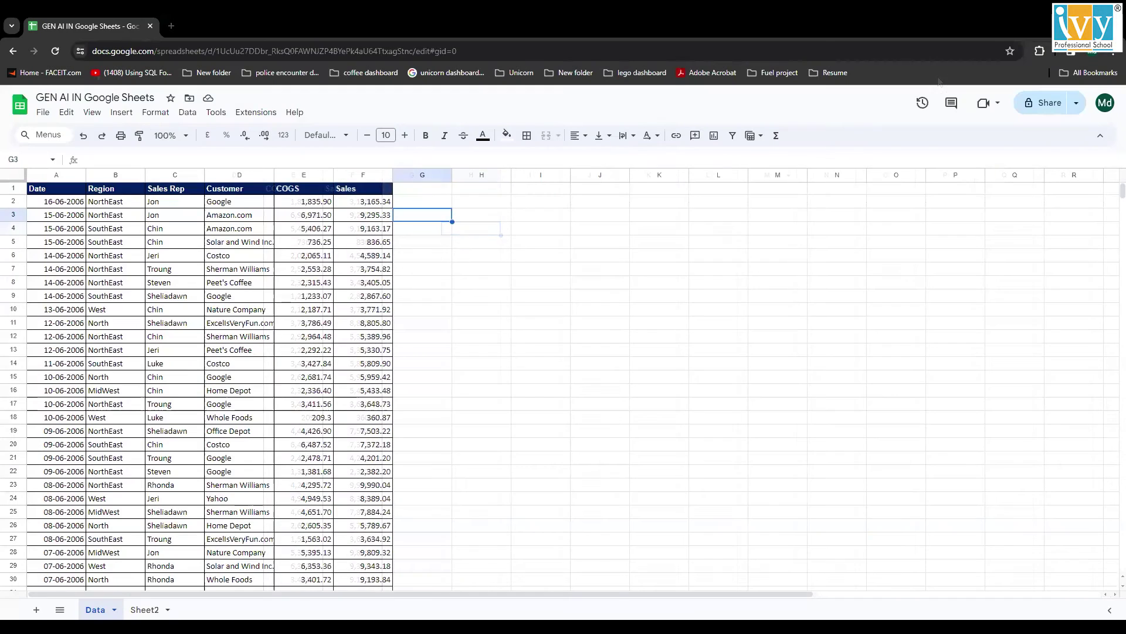
- Enable SheetGPT for this spreadsheet and dismiss the confirmation
key("Up")
key("Left")
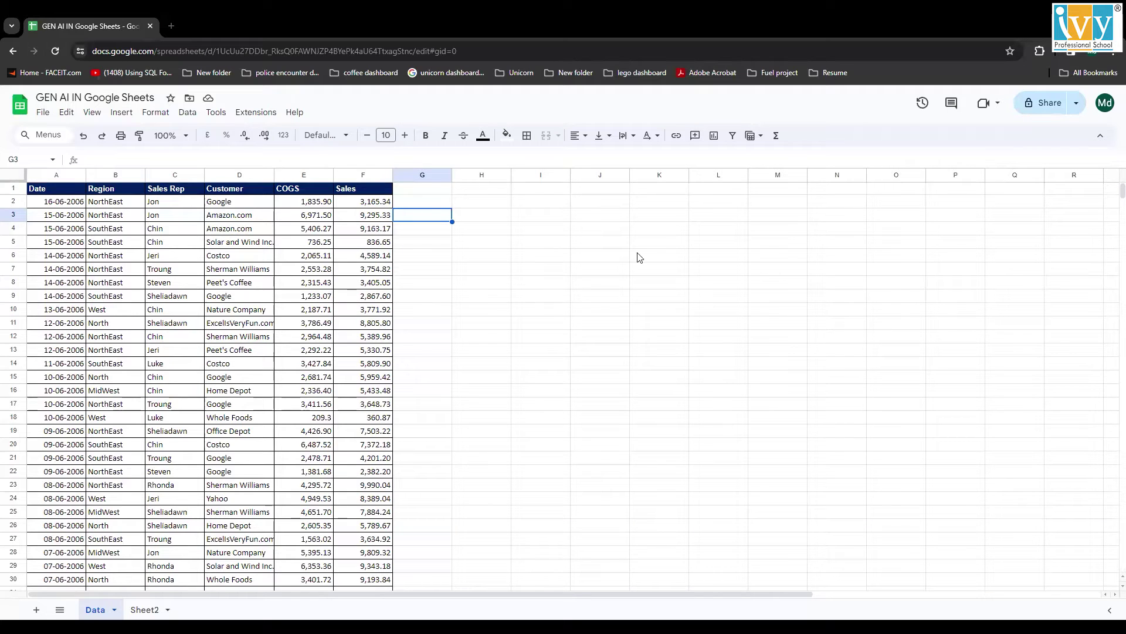
key("Up")
key("Up")
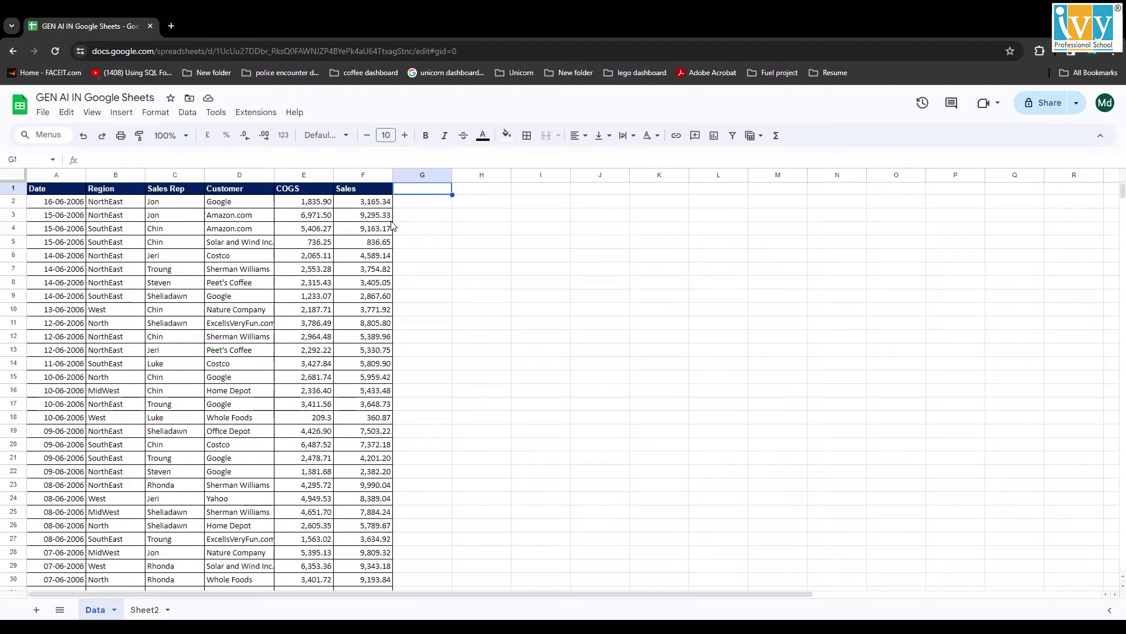
left_click(253, 114)
mouse_move(280, 233)
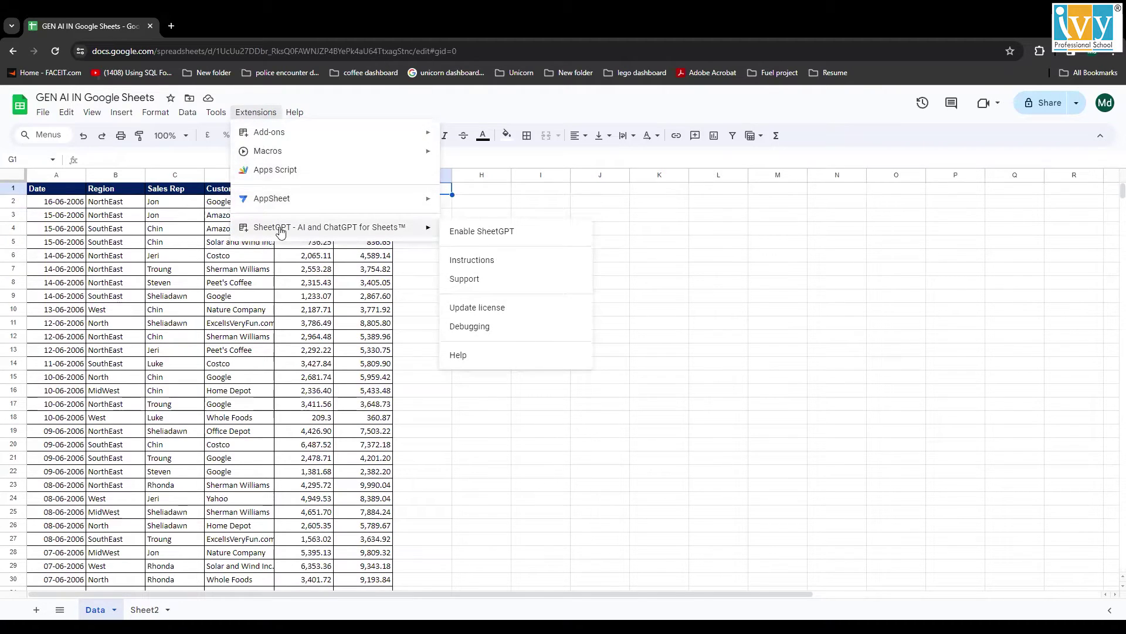
left_click(500, 237)
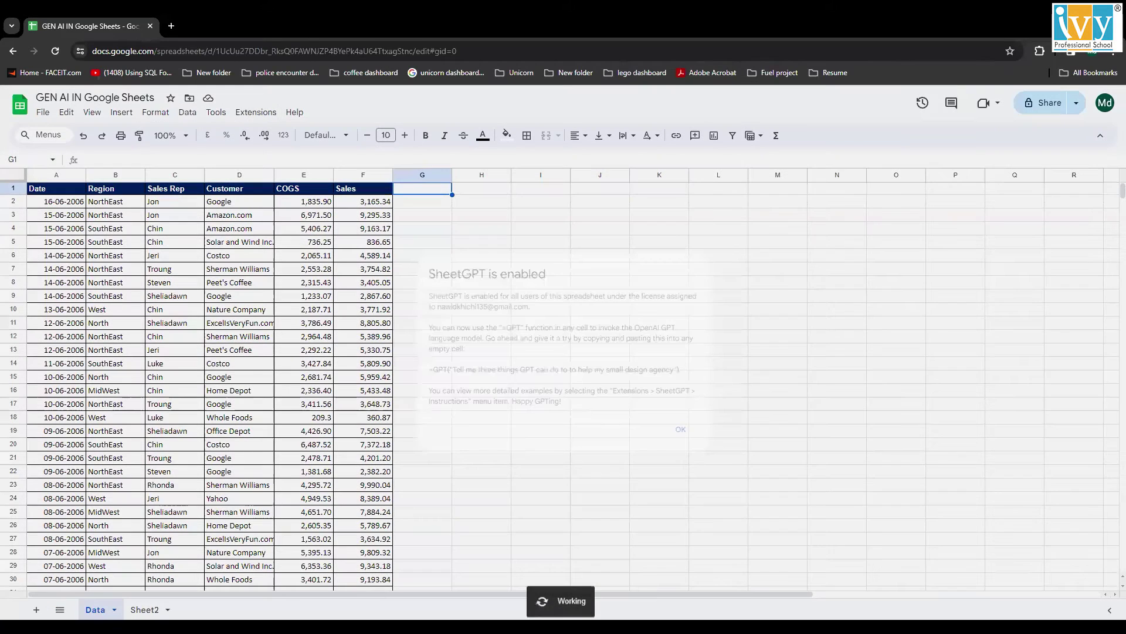
left_click(696, 441)
- Start a =gpt formula in cell H2 of the Data sheet to review the suggested GPT functions, and discard the entry
left_click(489, 209)
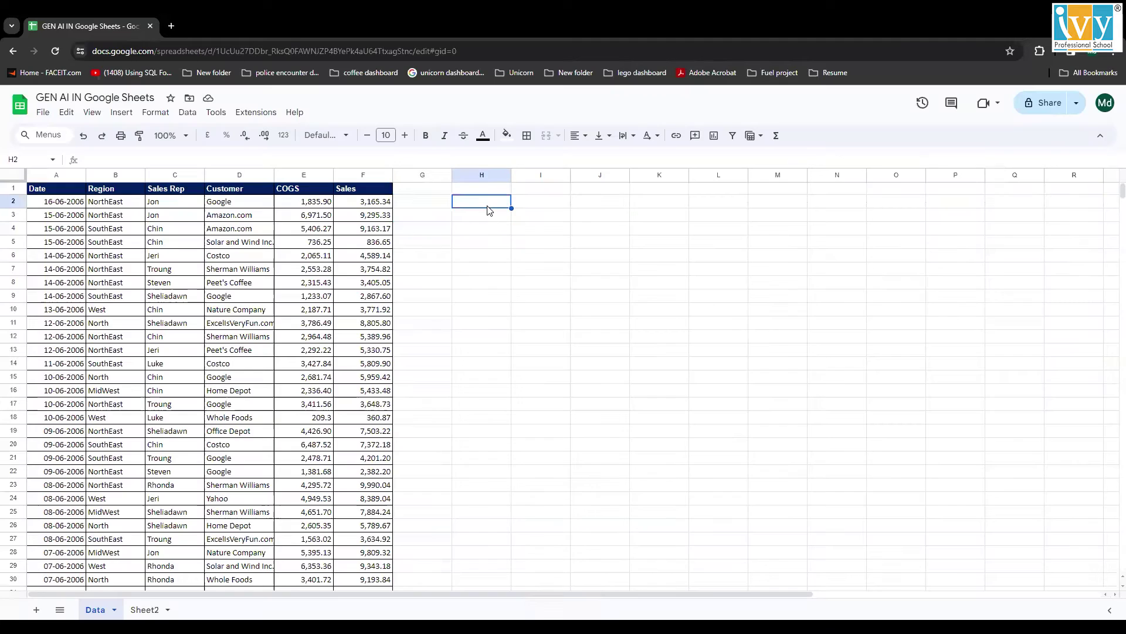
type("=gpt")
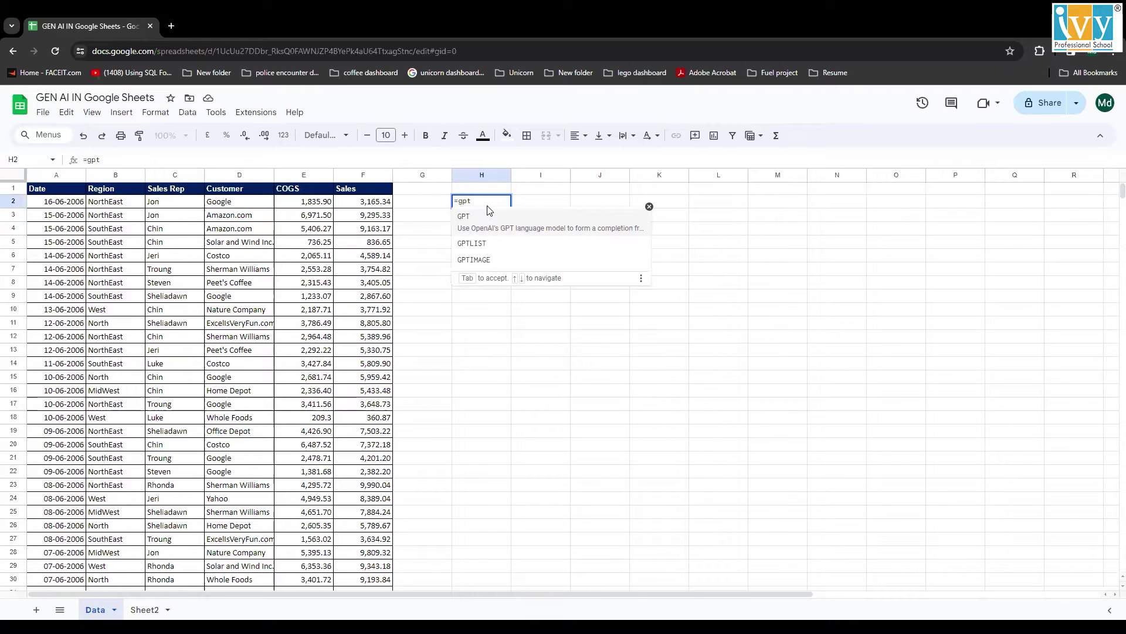
key("Down")
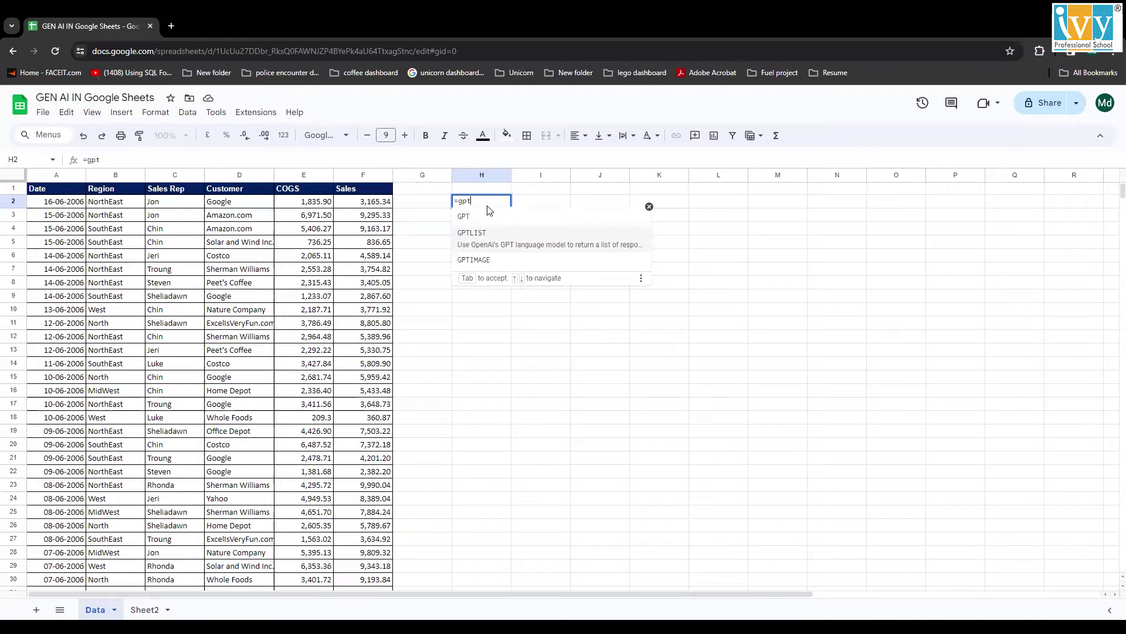
key("Down")
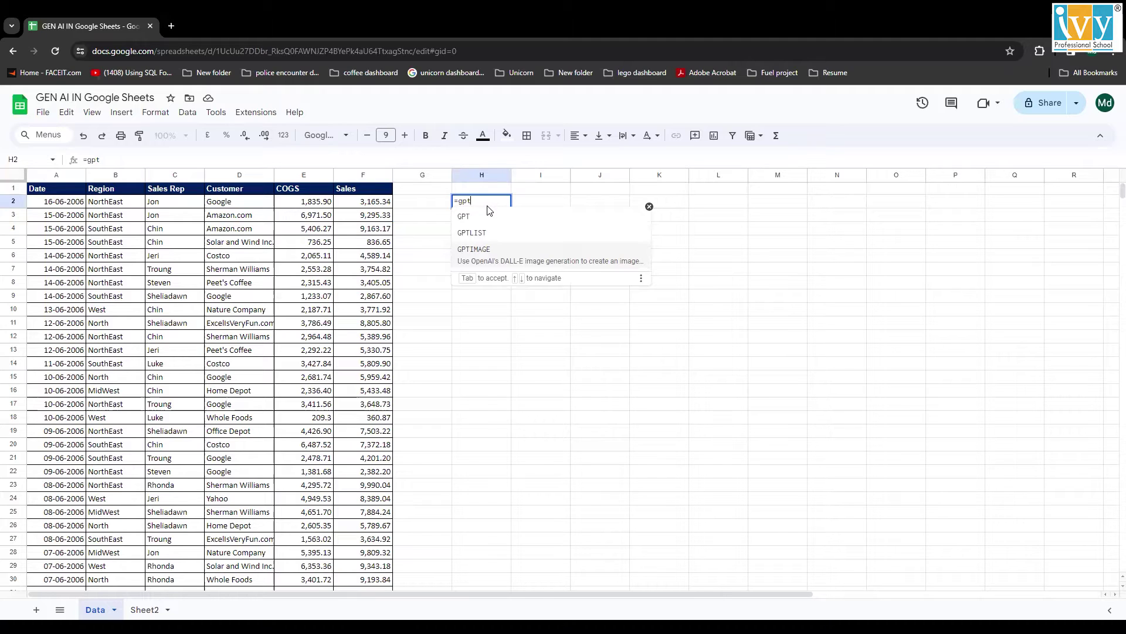
key("BackSpace")
key("BackSpace")
key("BackSpace")
key("BackSpace")
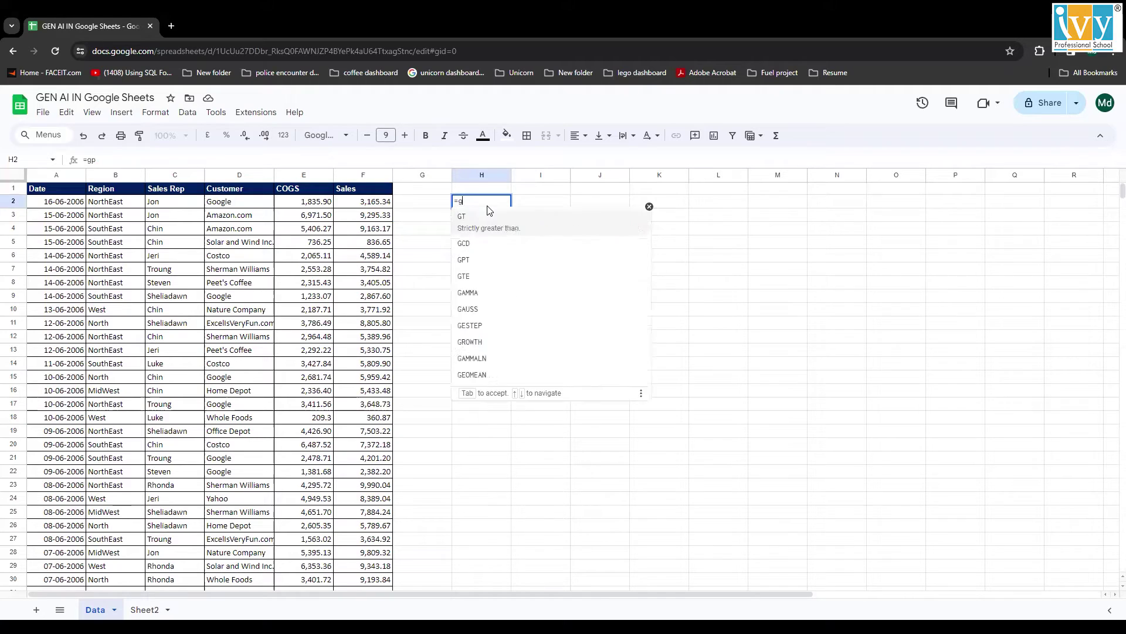
left_click(396, 215)
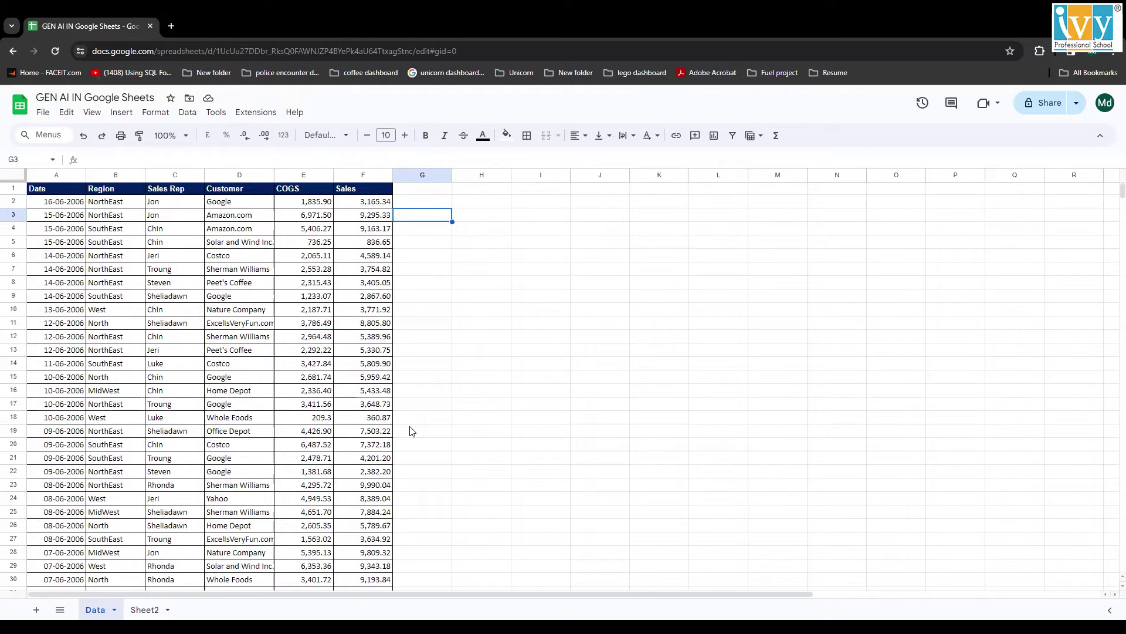
- Review the business questions prompt in cell B5 of Sheet2 without changing it
left_click(144, 610)
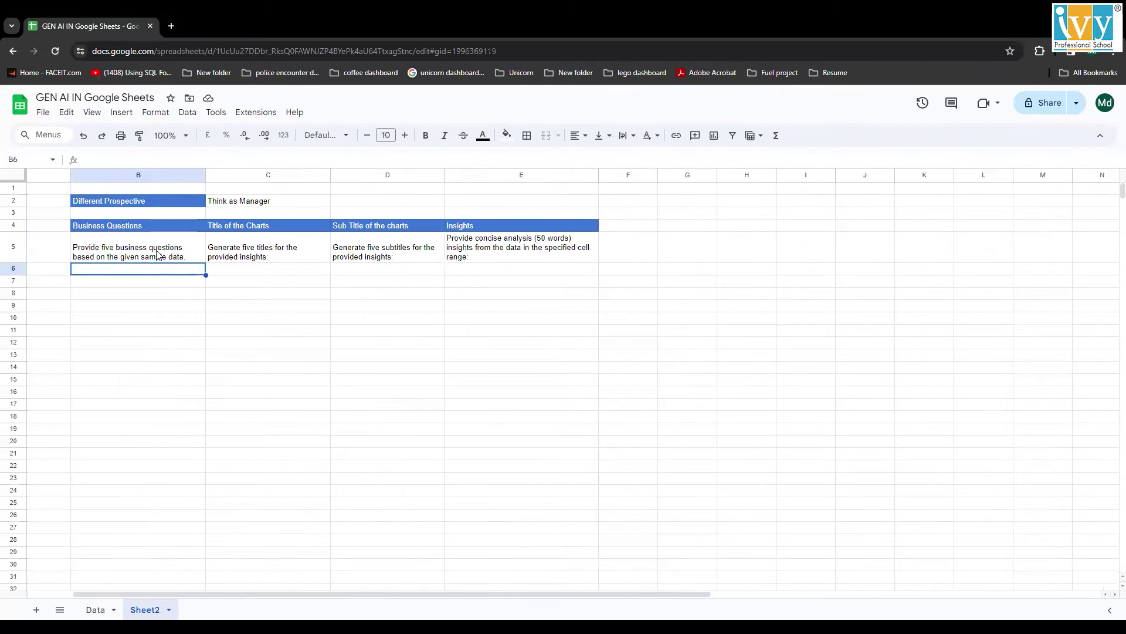
left_click(157, 253)
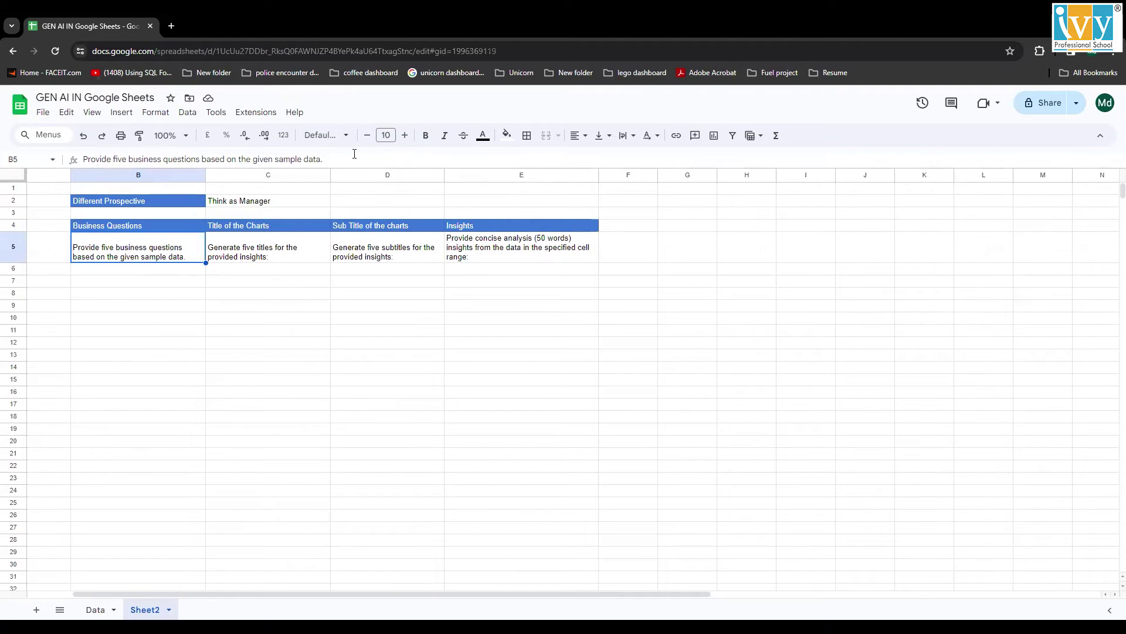
left_click_drag(329, 159, 35, 170)
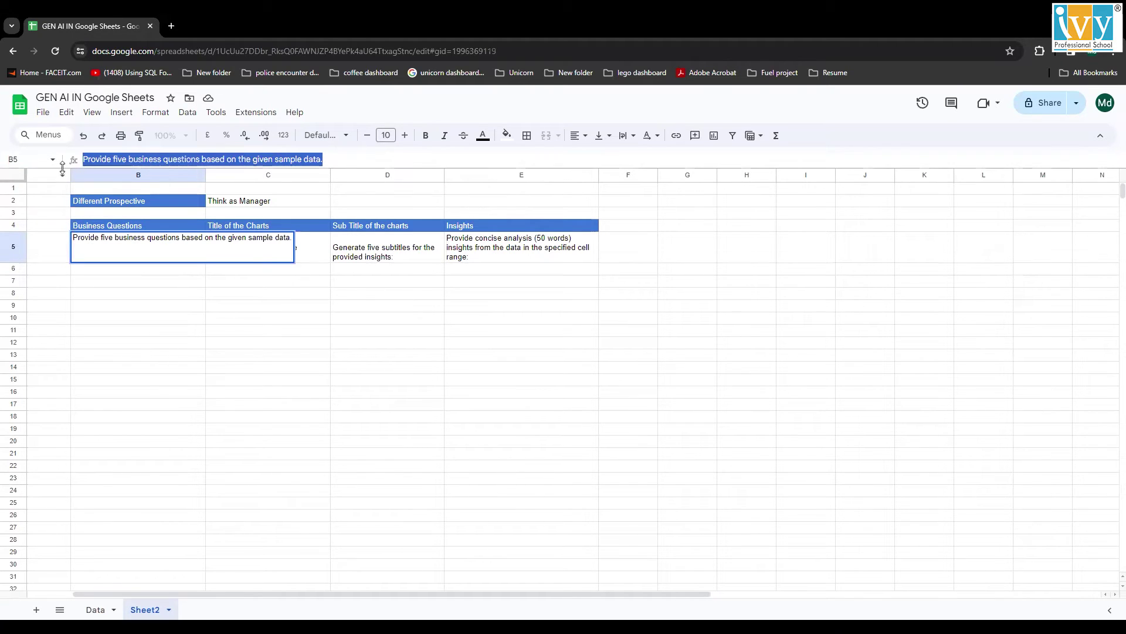
left_click(155, 154)
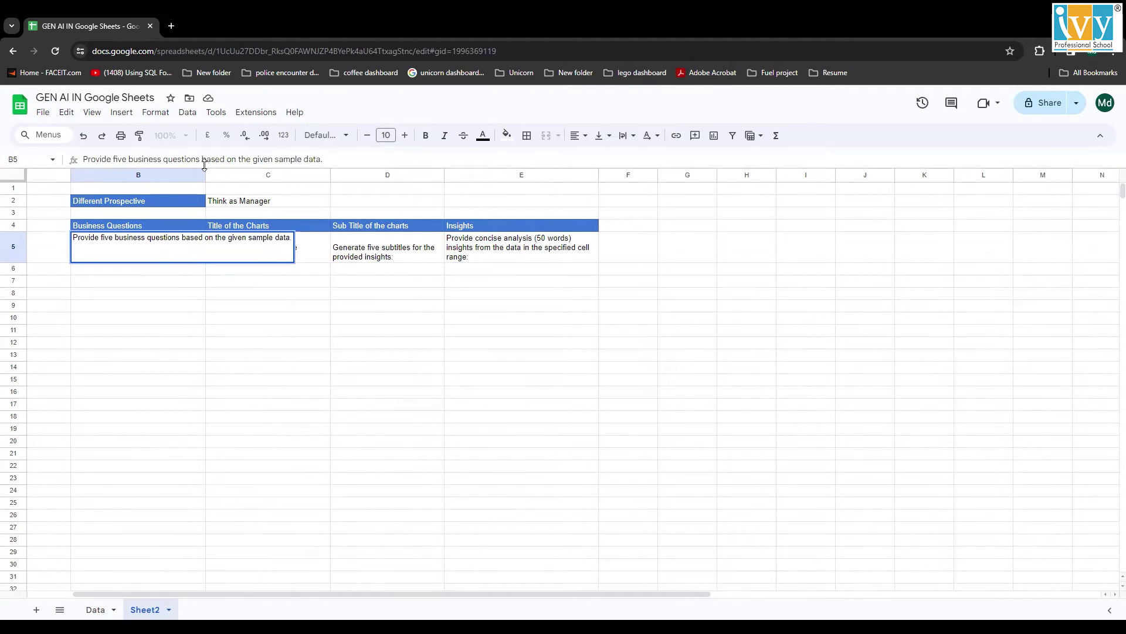
left_click(131, 271)
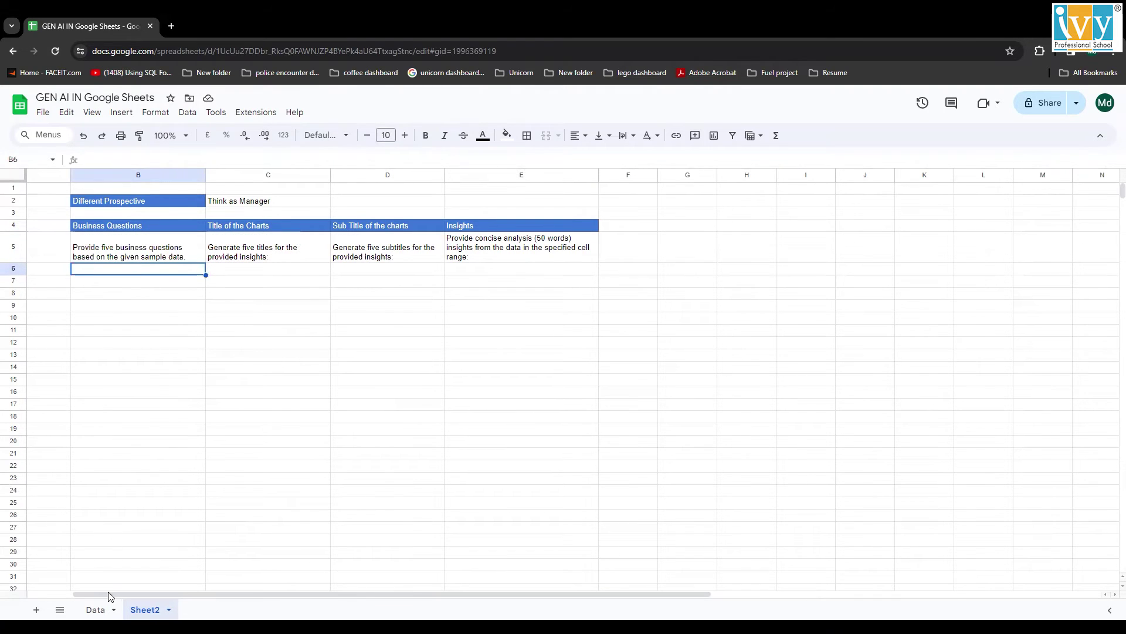
- Return to the Data sheet and look over the header cells A1:F1
left_click(98, 609)
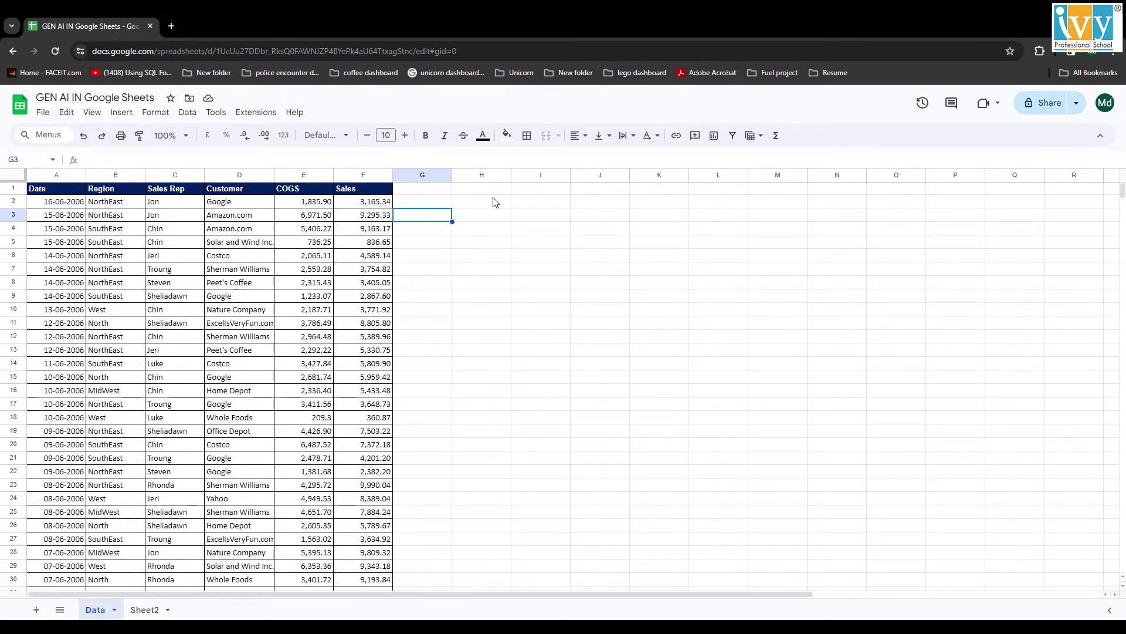
left_click(435, 191)
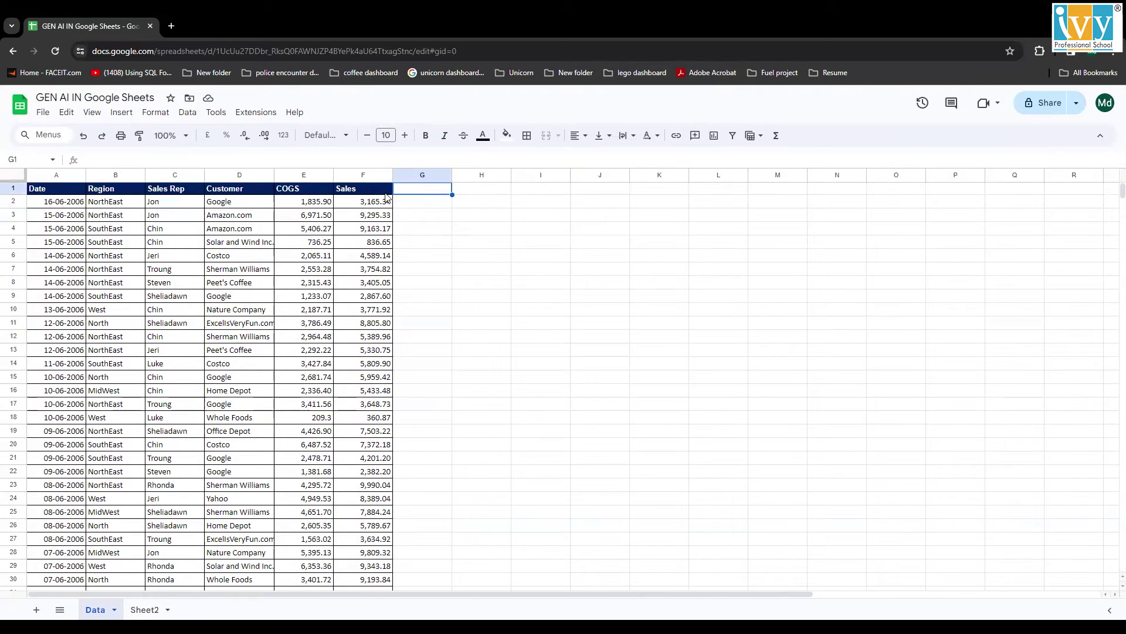
left_click(50, 190)
left_click_drag(50, 190, 370, 194)
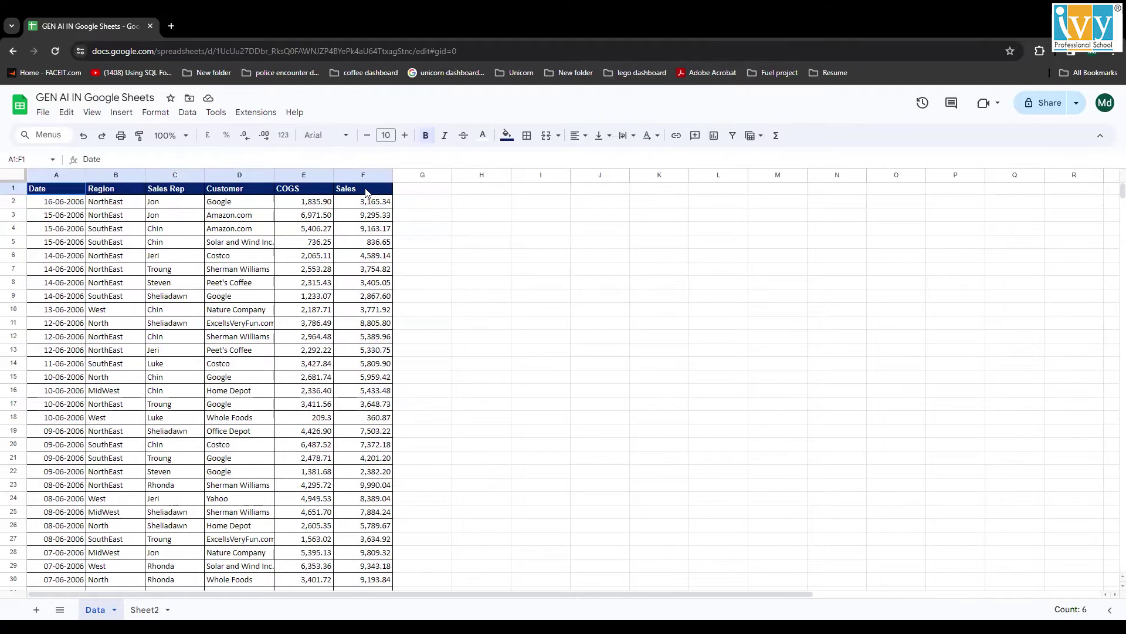
left_click(484, 191)
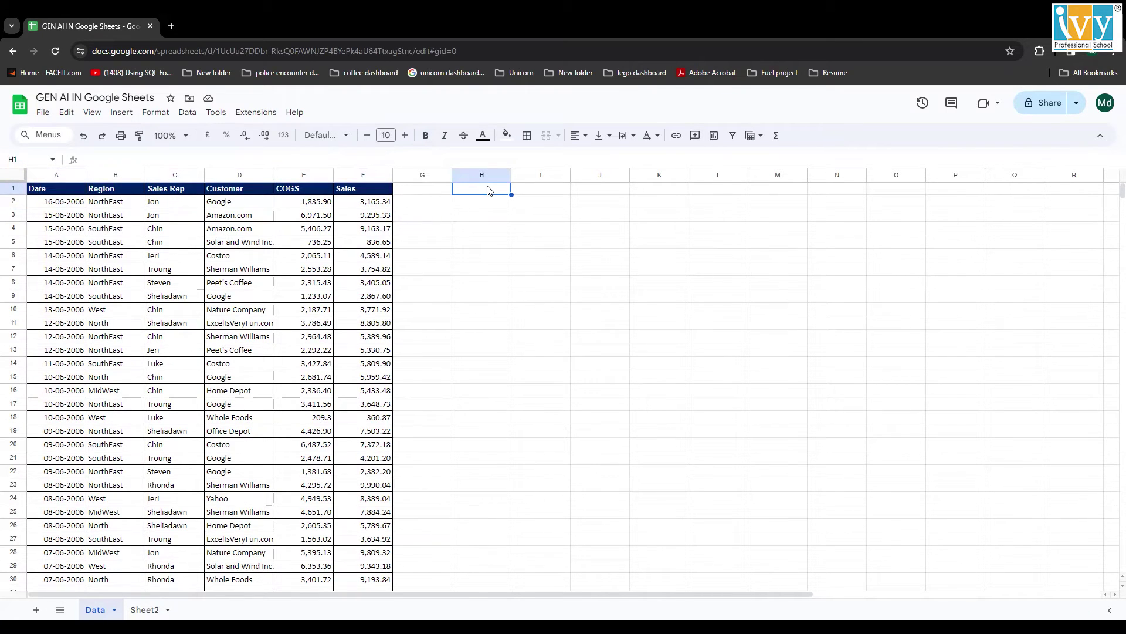
- Enter =TEXTJOIN("-",,A1:F1) in cell G1 of the Data sheet to join the column headers with hyphens
left_click(430, 192)
left_click(305, 154)
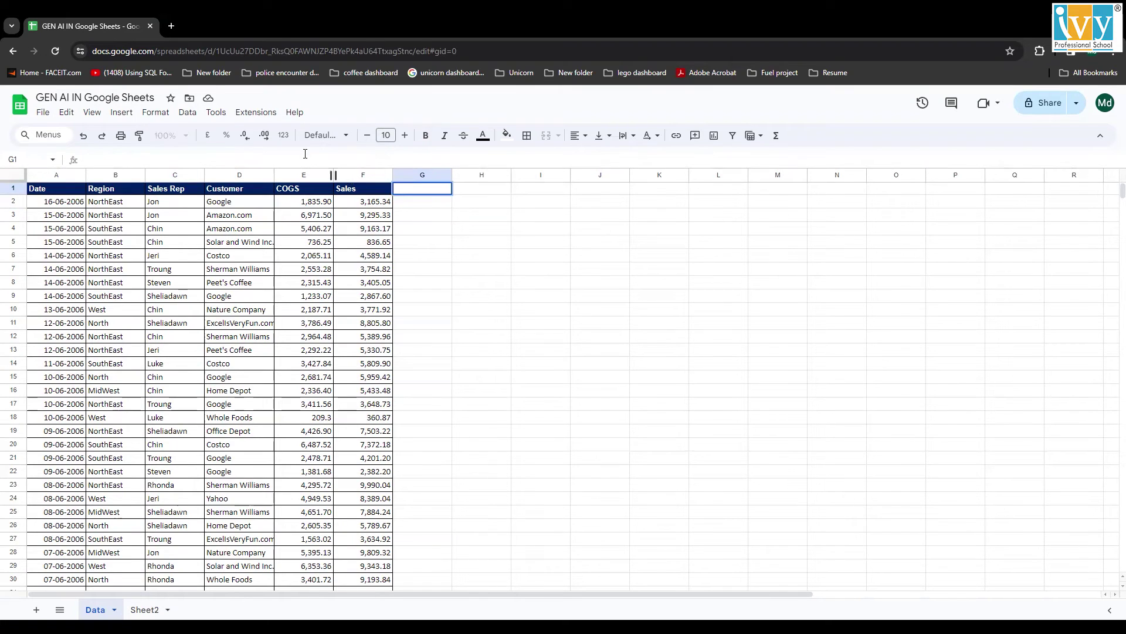
type("=tex")
key("Down")
key("Tab")
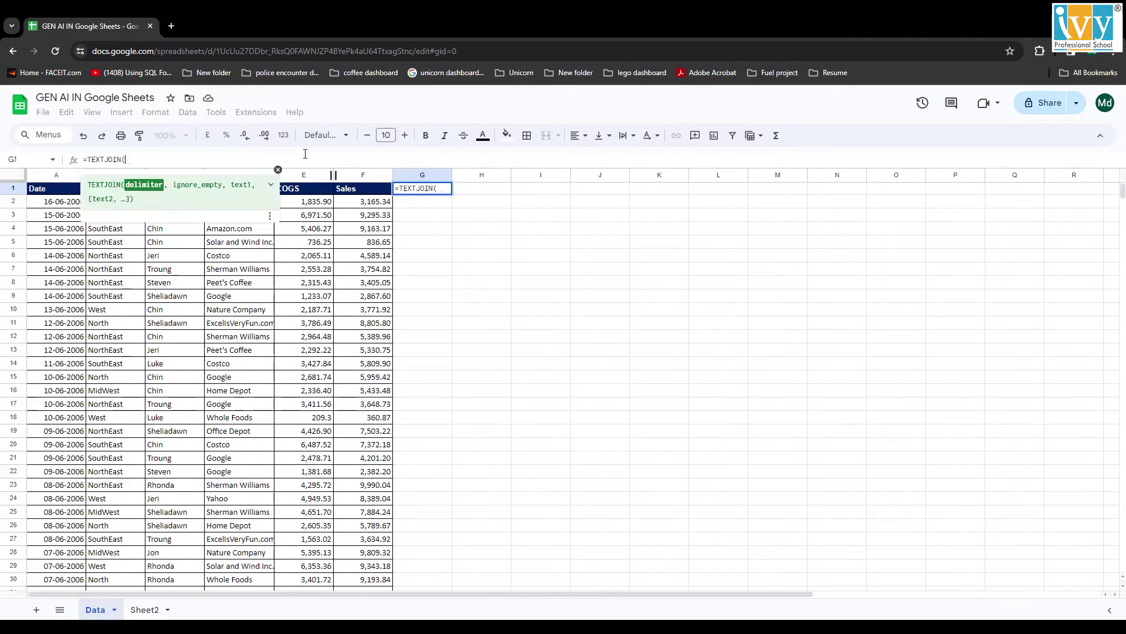
type("\"")
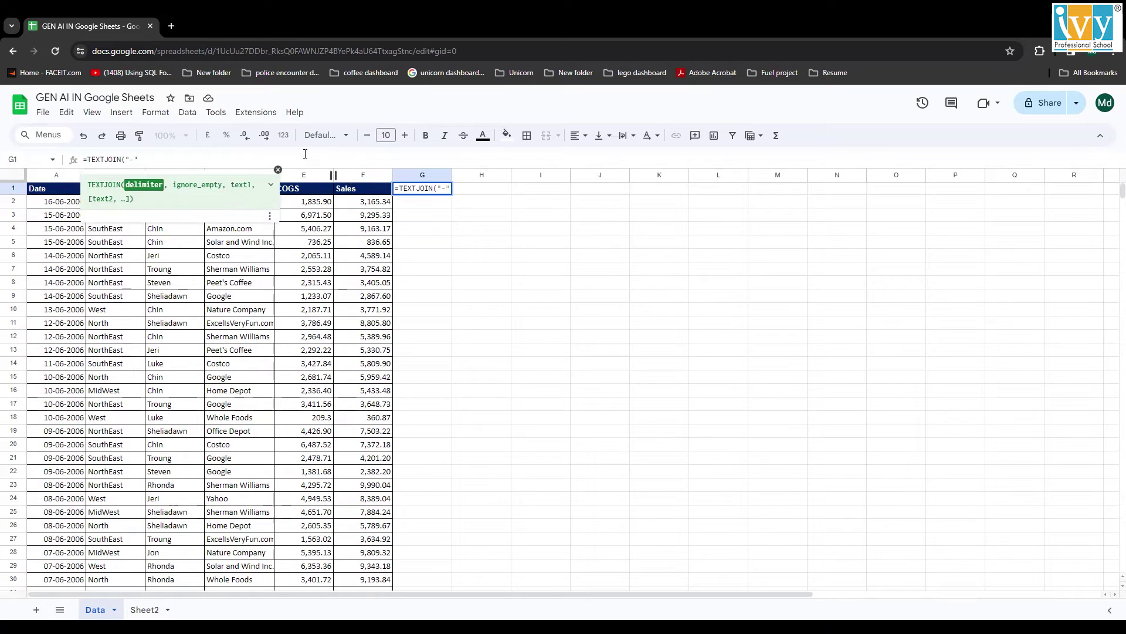
type("-\",")
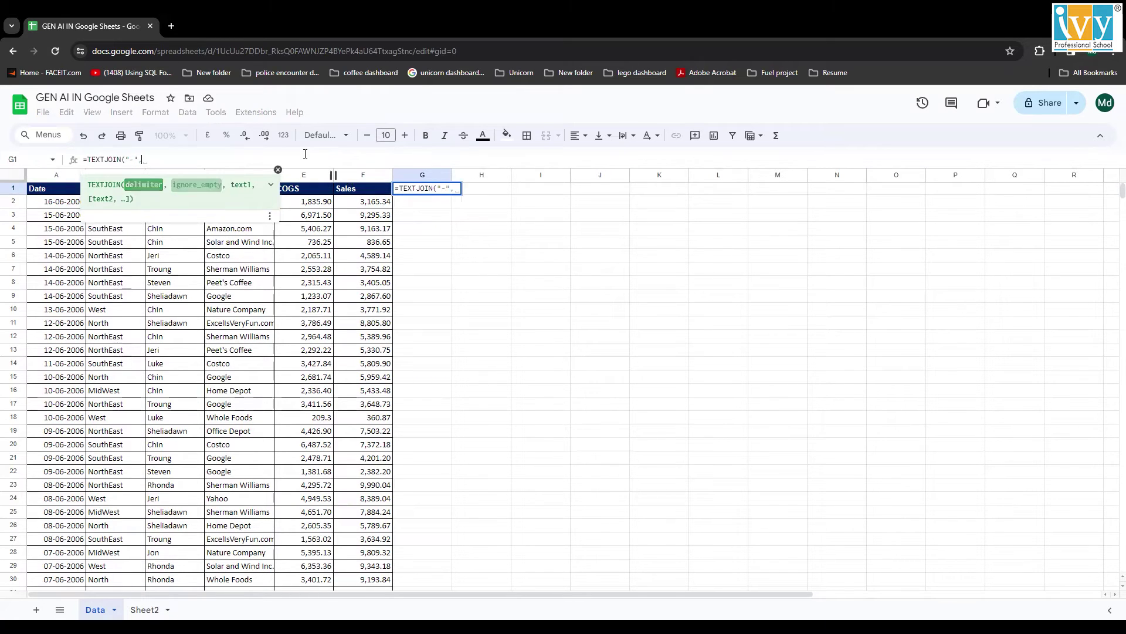
type(",")
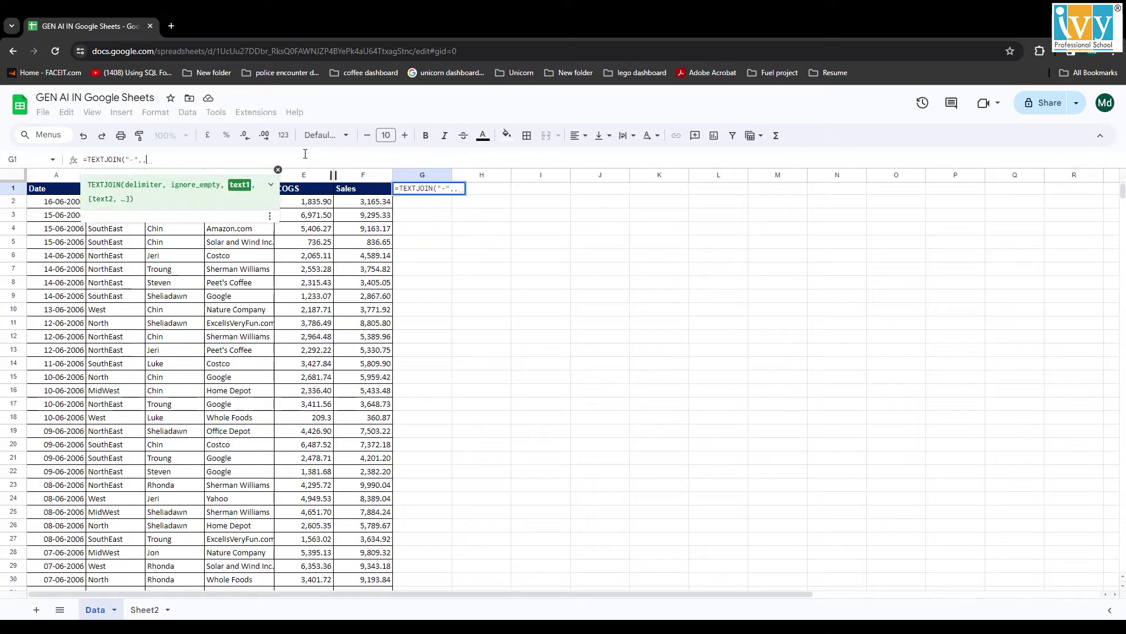
left_click(52, 193)
left_click_drag(53, 193, 364, 188)
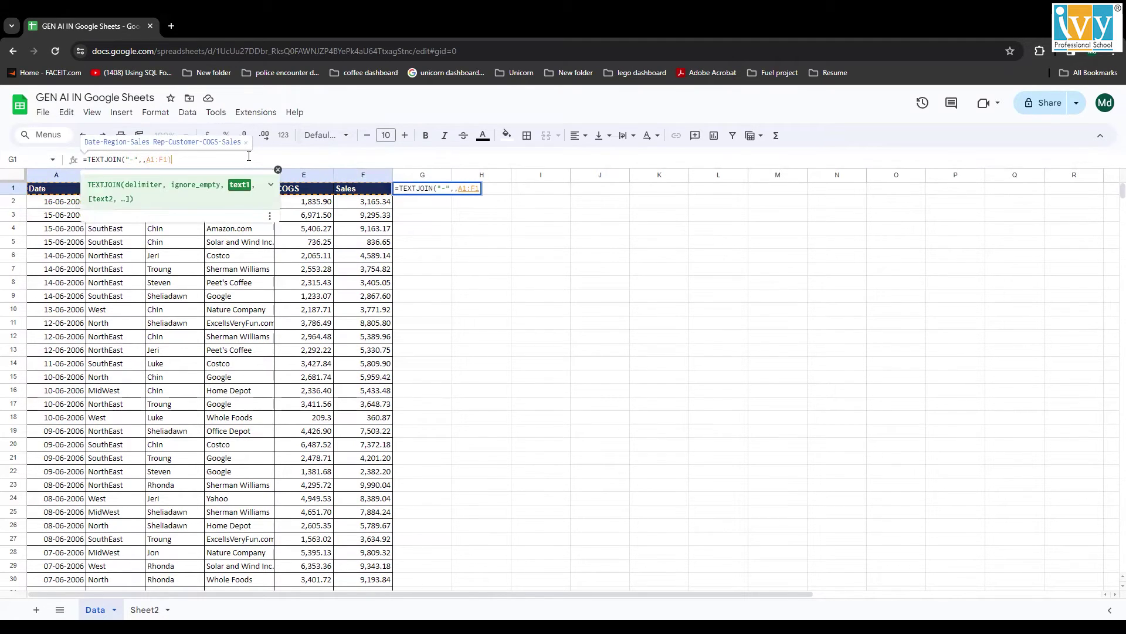
key("Return")
key("Up")
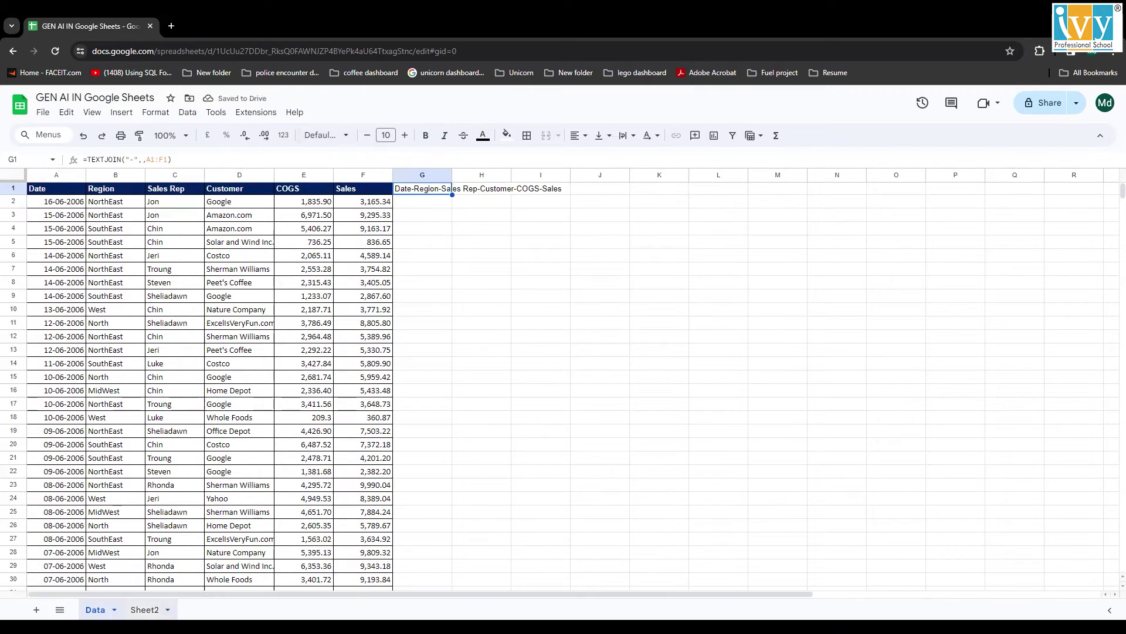
- Start a GPTLIST formula with an opening quotation mark in cell B6 of Sheet2, below the business questions prompt
left_click(145, 610)
key("Up")
key("Down")
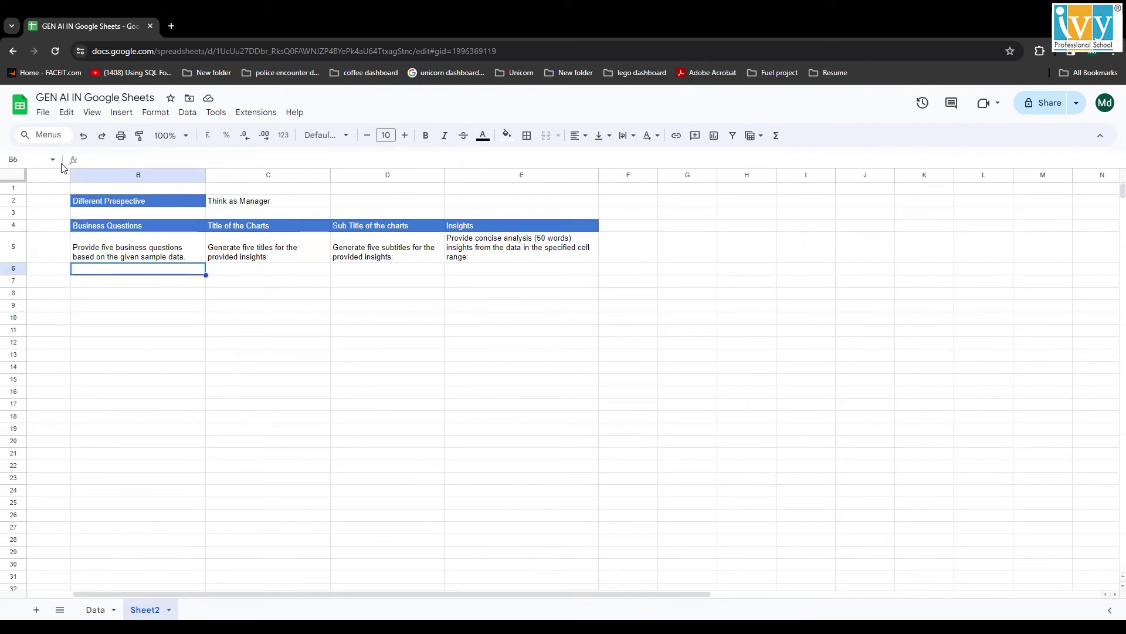
type("=")
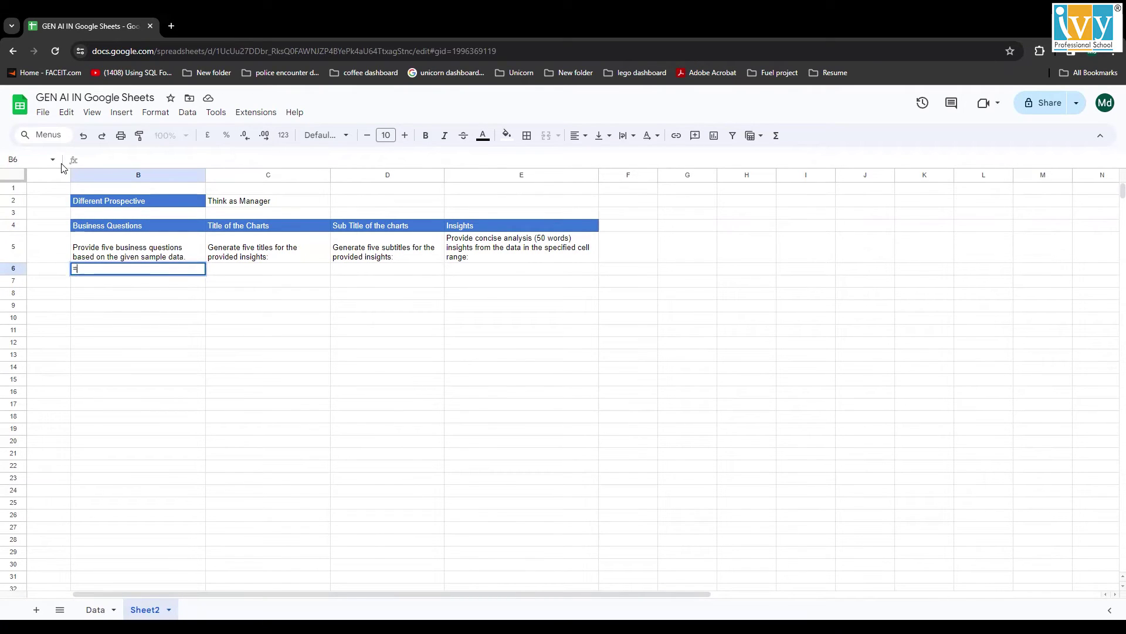
type("gp")
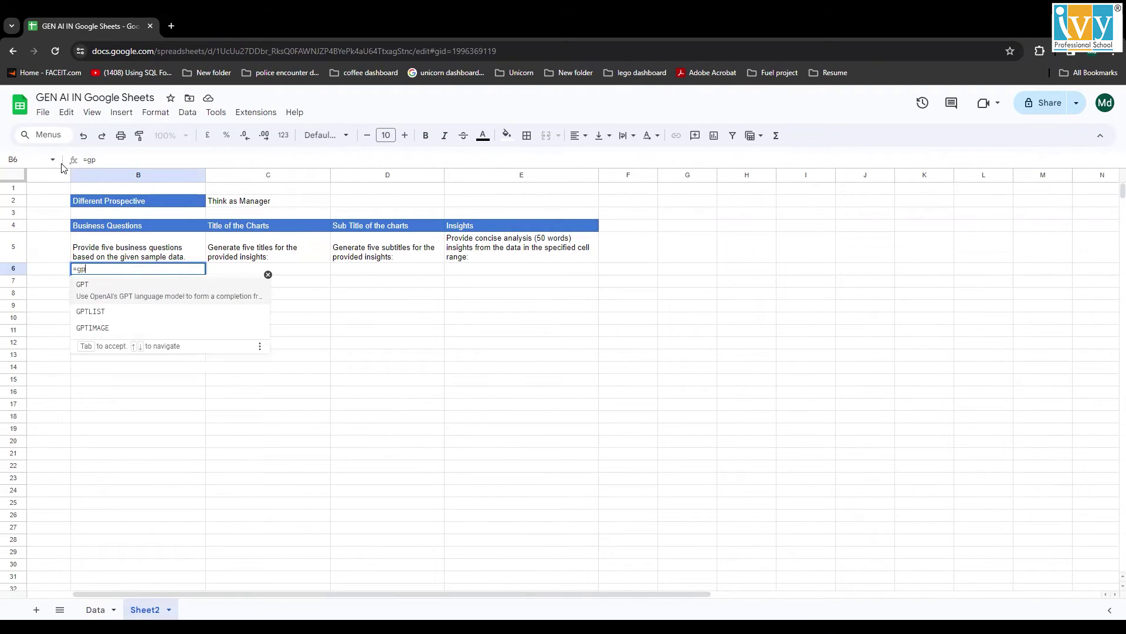
key("Tab")
key("BackSpace")
key("Down")
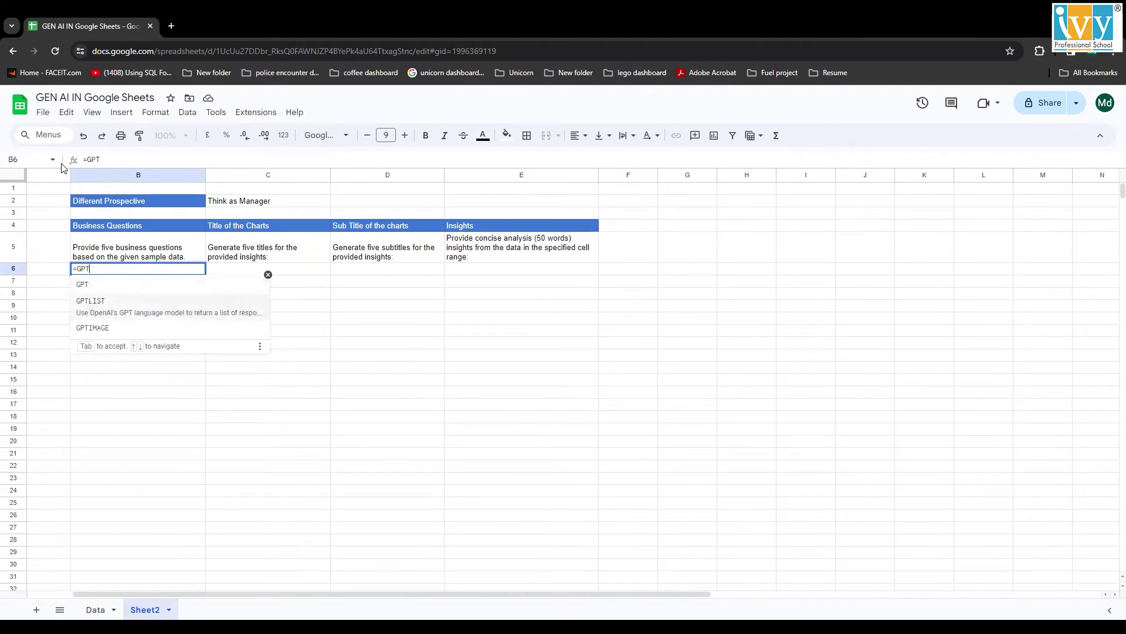
key("Tab")
type("\"")
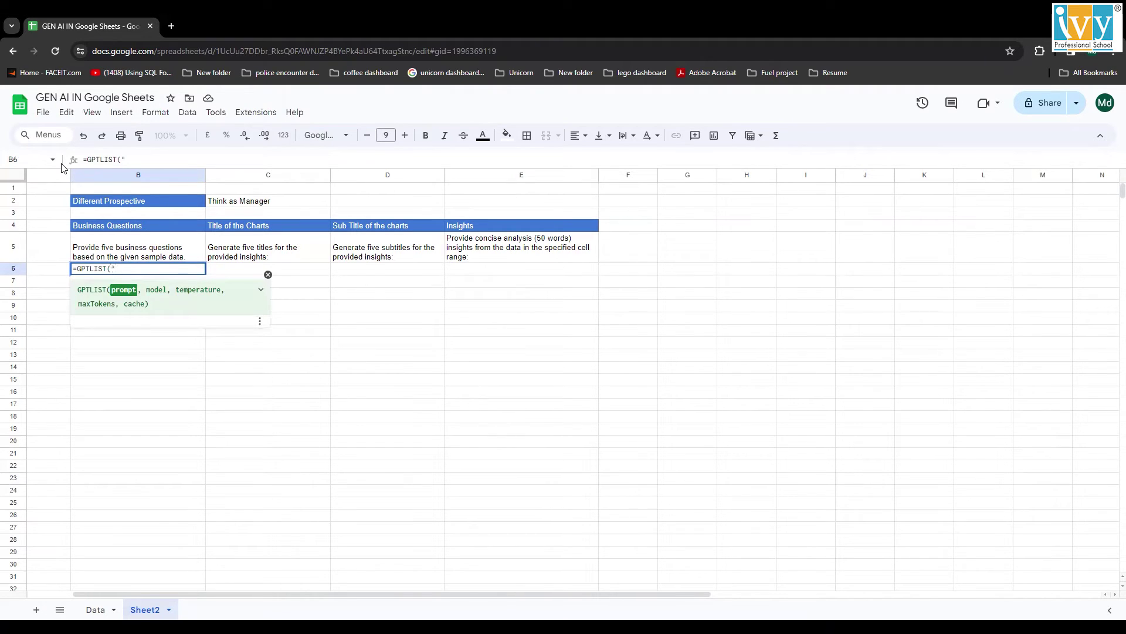
- Complete the B6 formula as =GPTLIST("Provide five business questions based on the given sample data,"&Data!G1)
key("ctrl+v")
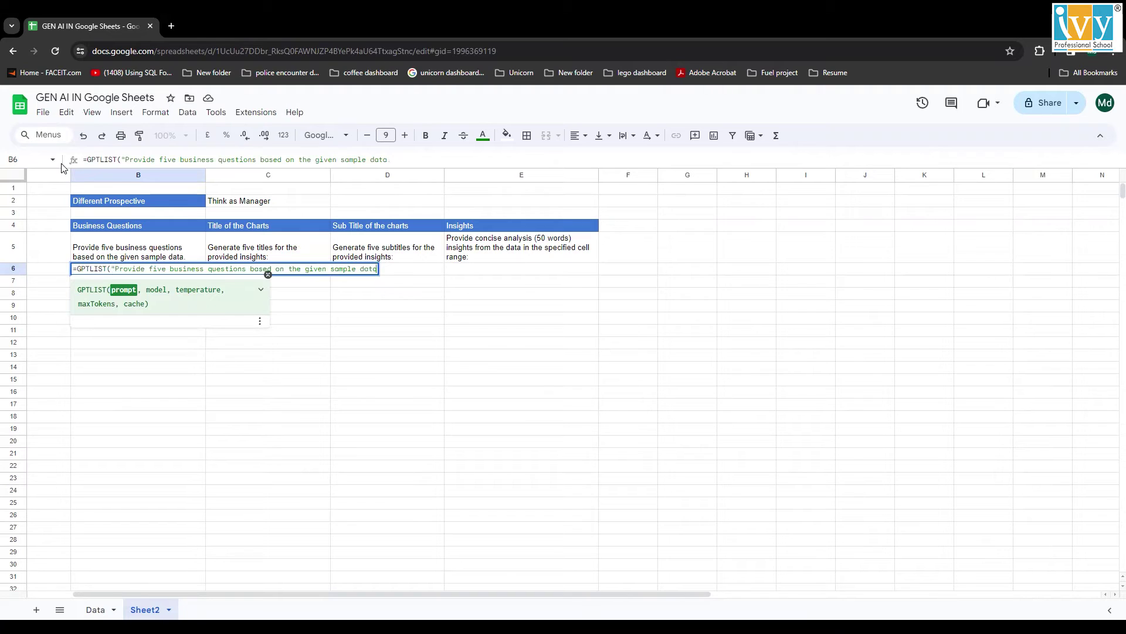
type(".\"&")
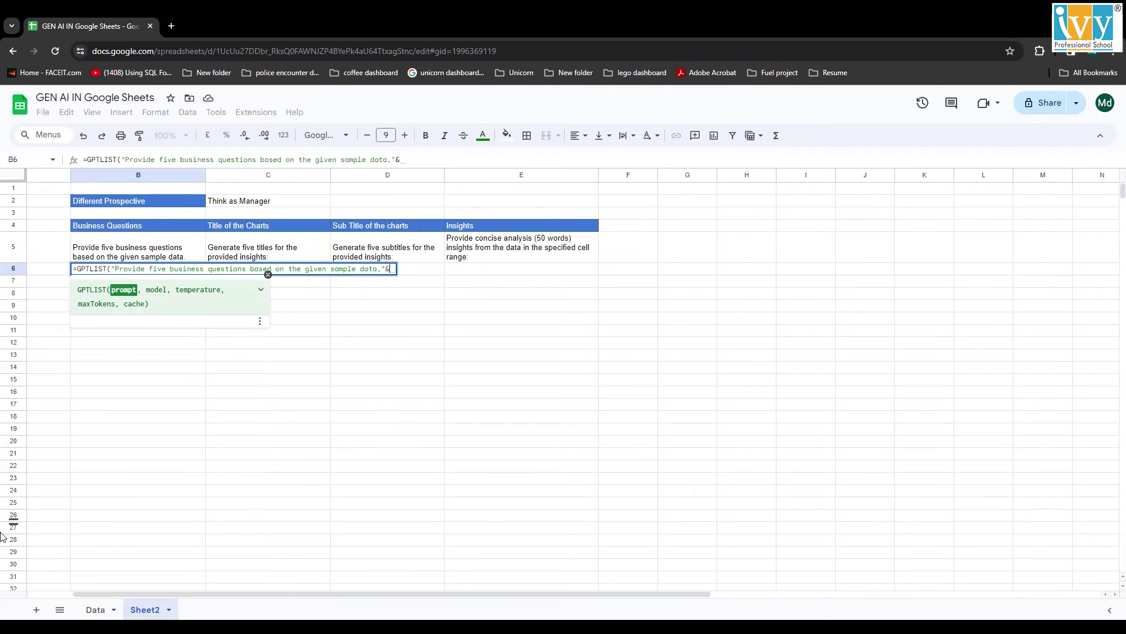
left_click(96, 609)
left_click(422, 189)
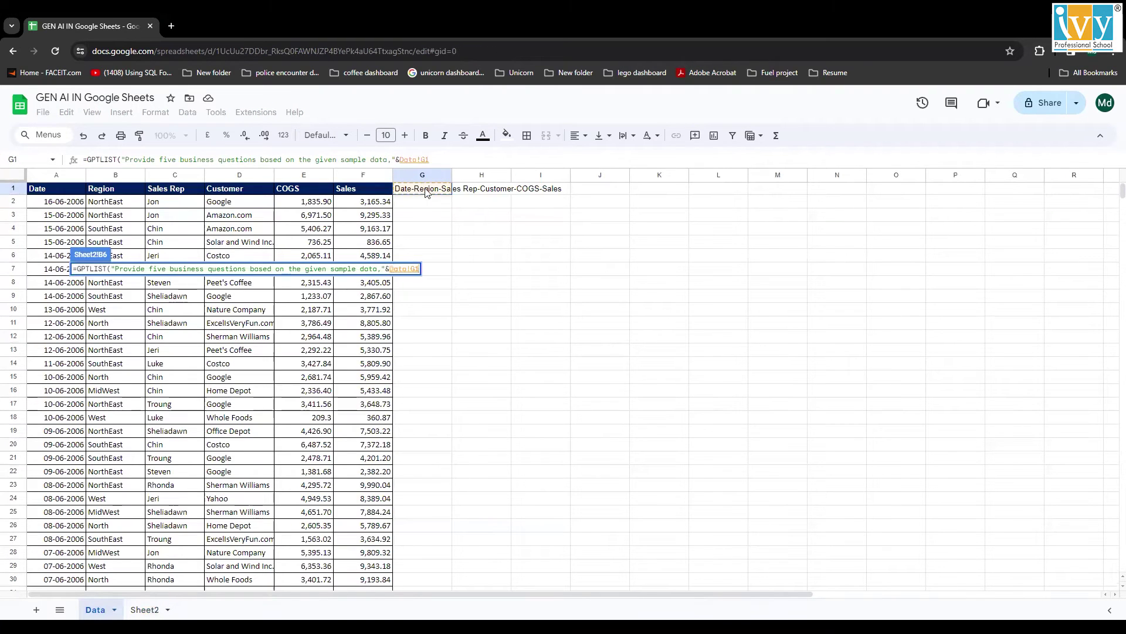
type(")")
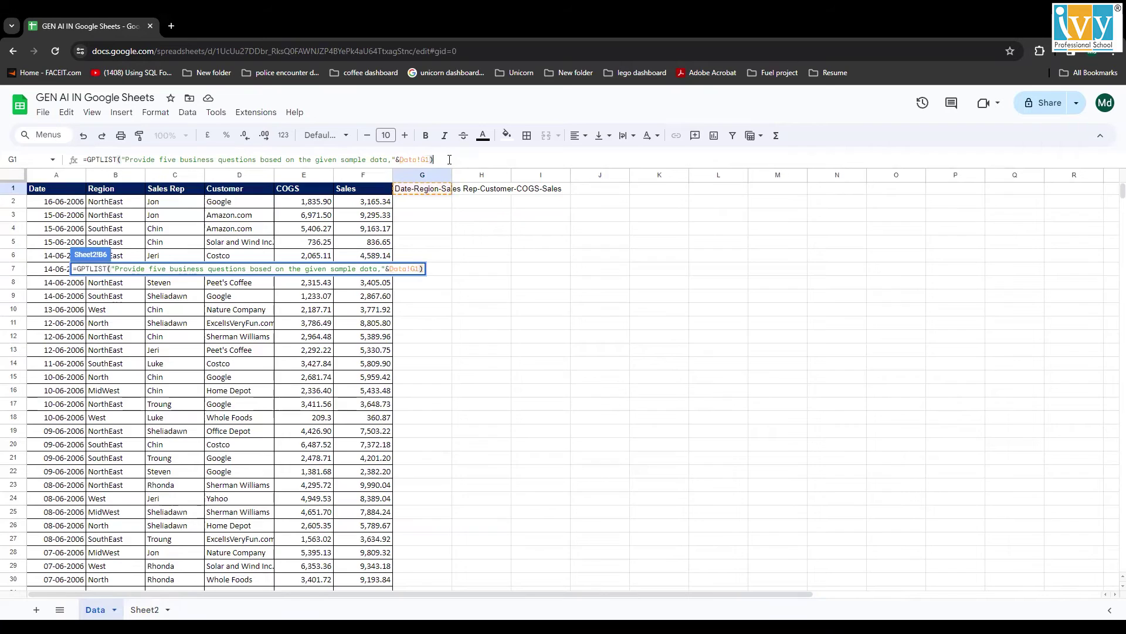
key("Return")
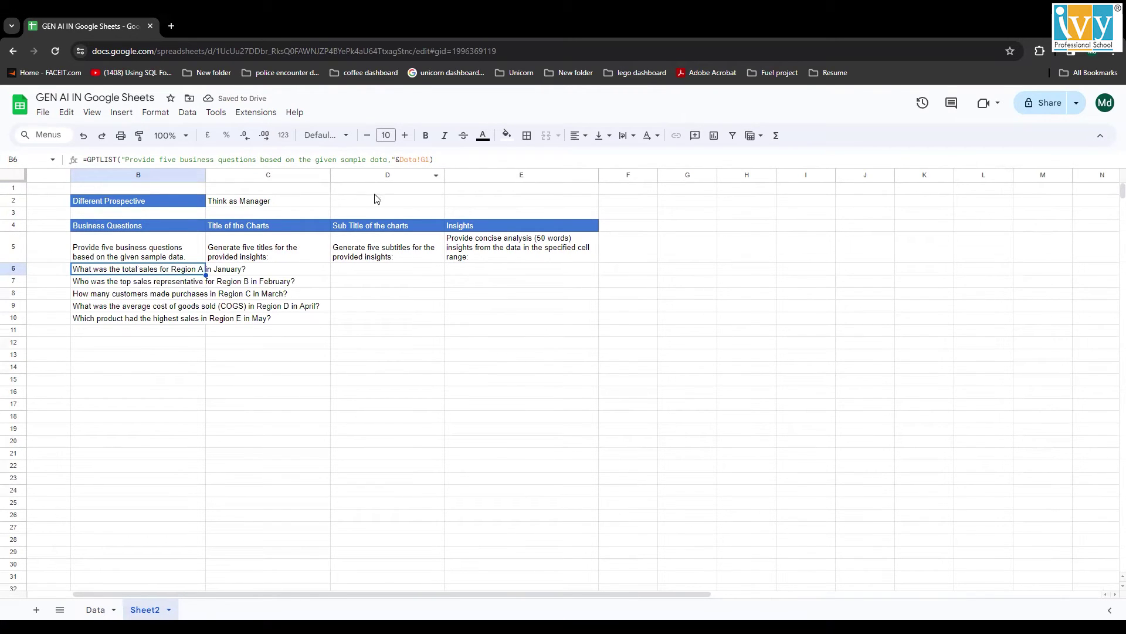
- Insert C2& before the prompt text in the B6 formula to add the perspective, and select the generated questions B6:B10
left_click(176, 332)
left_click(189, 356)
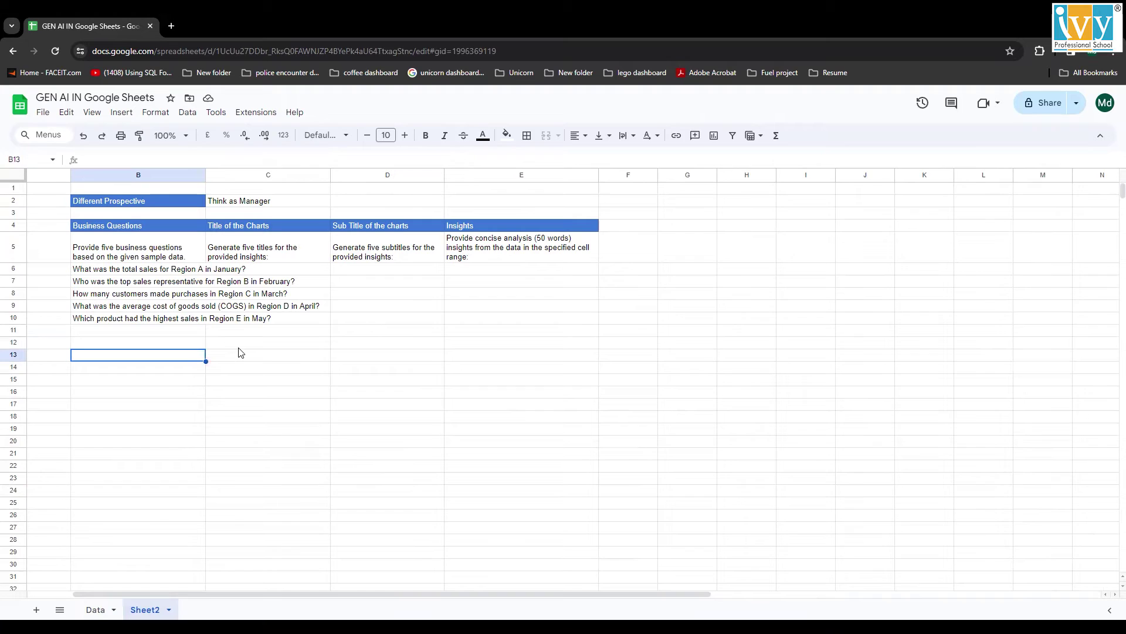
left_click(240, 203)
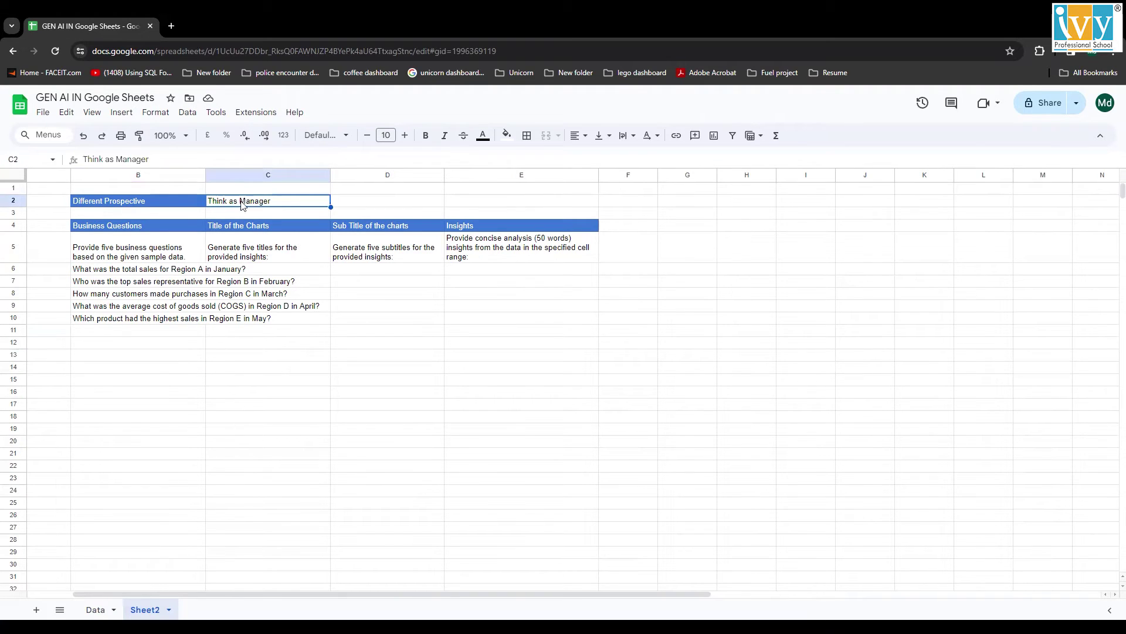
left_click(129, 268)
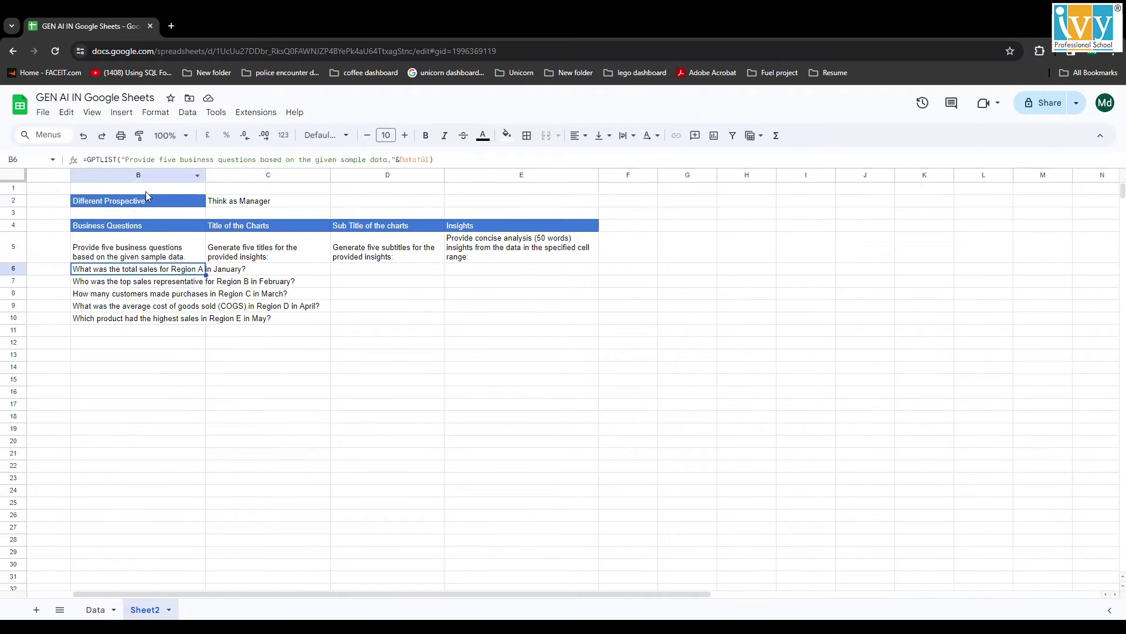
left_click(123, 158)
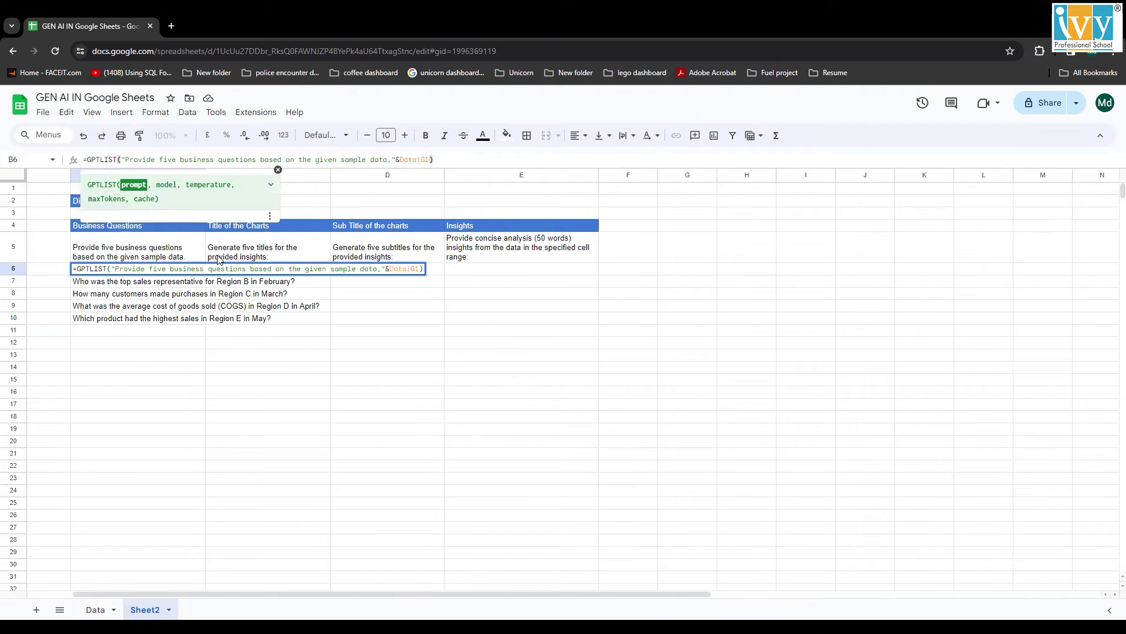
type("&")
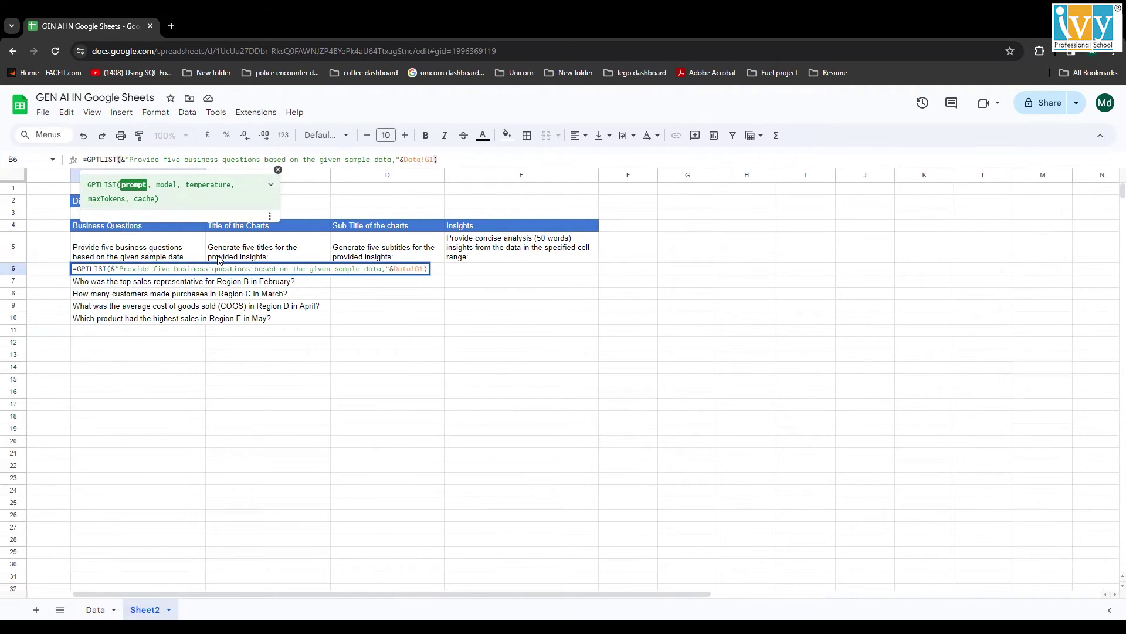
left_click(312, 201)
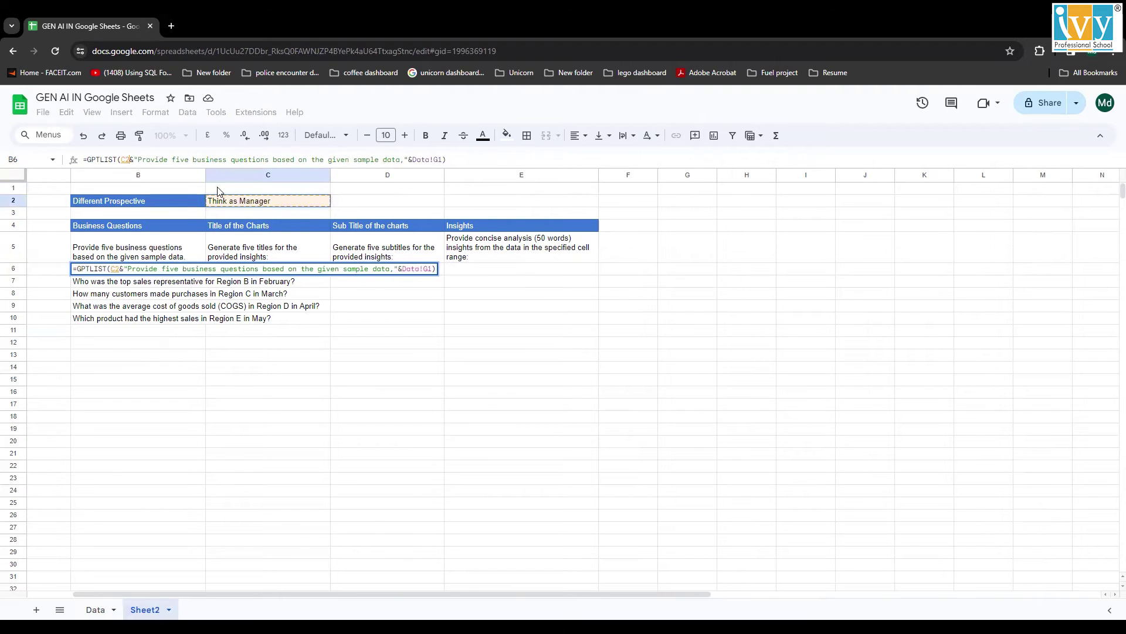
key("Return")
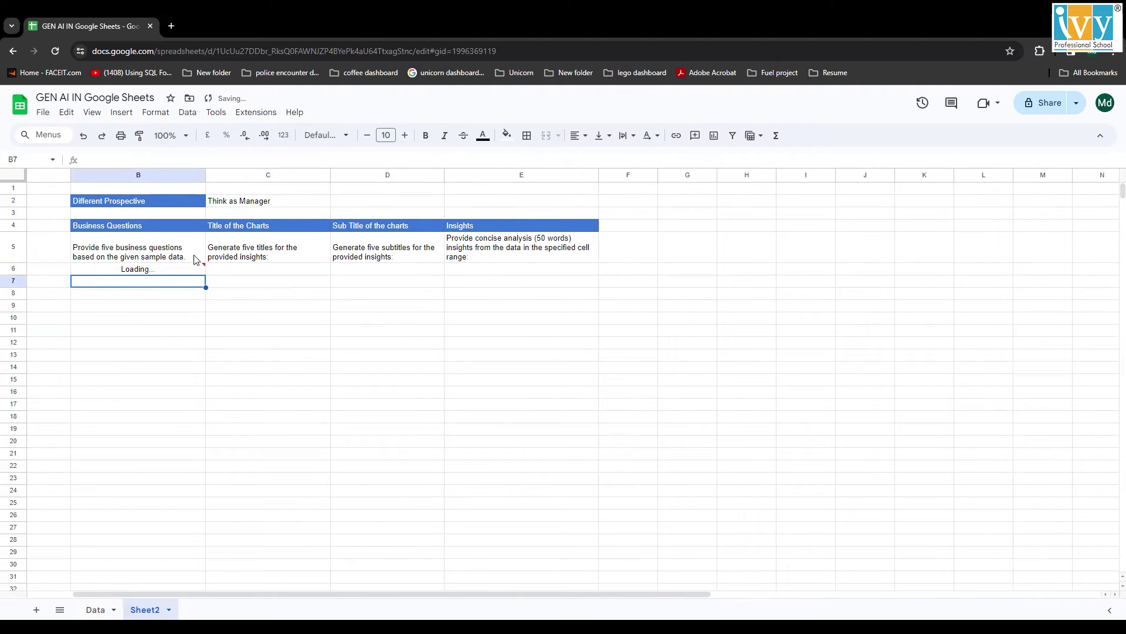
left_click_drag(161, 270, 153, 318)
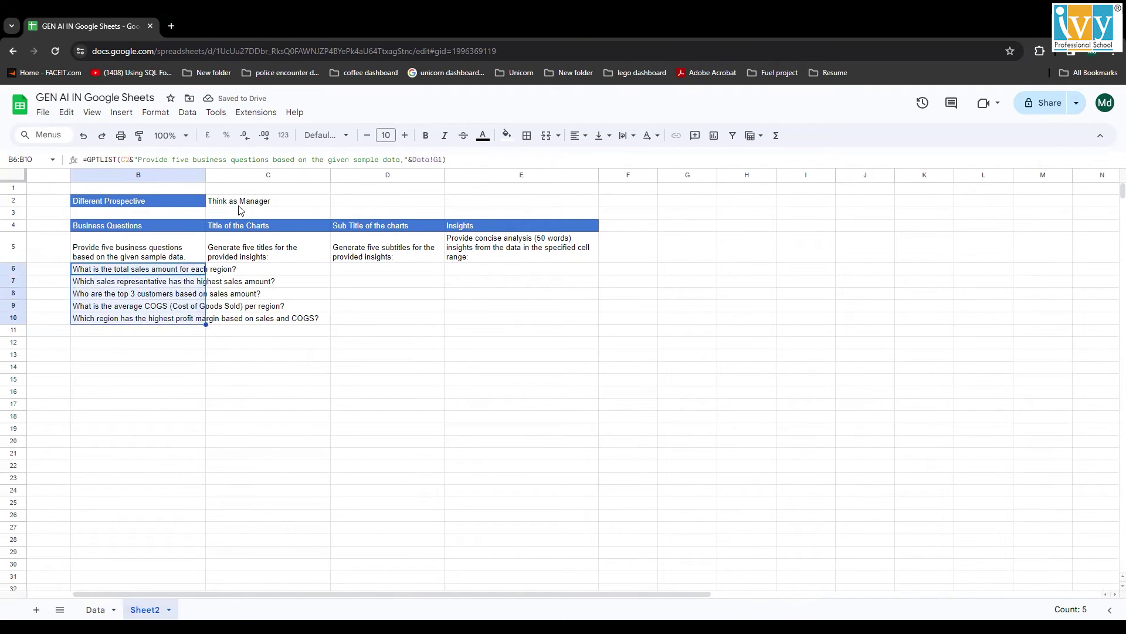
- Change the perspective in cell C2 to "Think as CEO" to regenerate the business questions
left_click(241, 205)
left_click(202, 160)
key("BackSpace")
key("BackSpace")
key("BackSpace")
key("BackSpace")
key("BackSpace")
key("BackSpace")
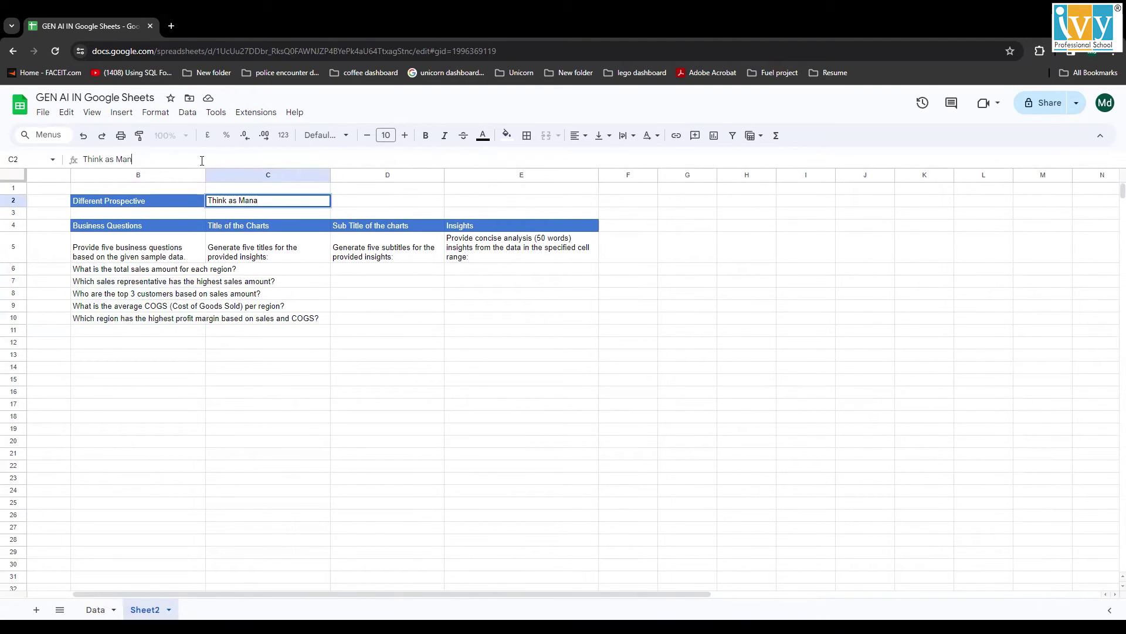
type("Ce")
key("Return")
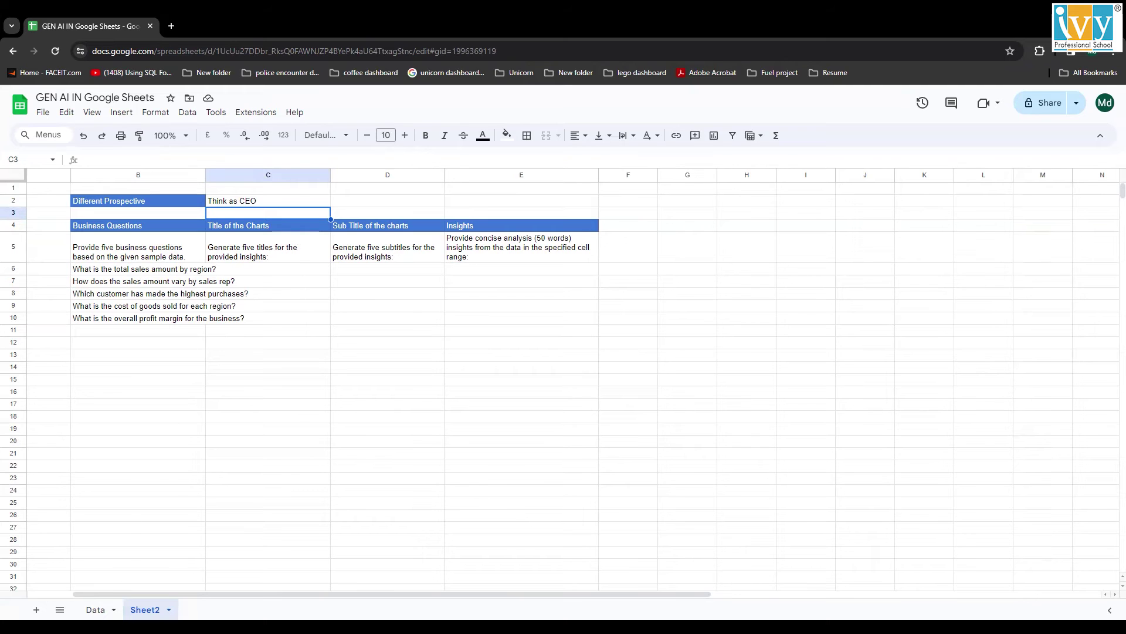
- Create a pivot table from Data!A1:G2008 on the existing Data sheet, placed at cell H3
left_click(95, 610)
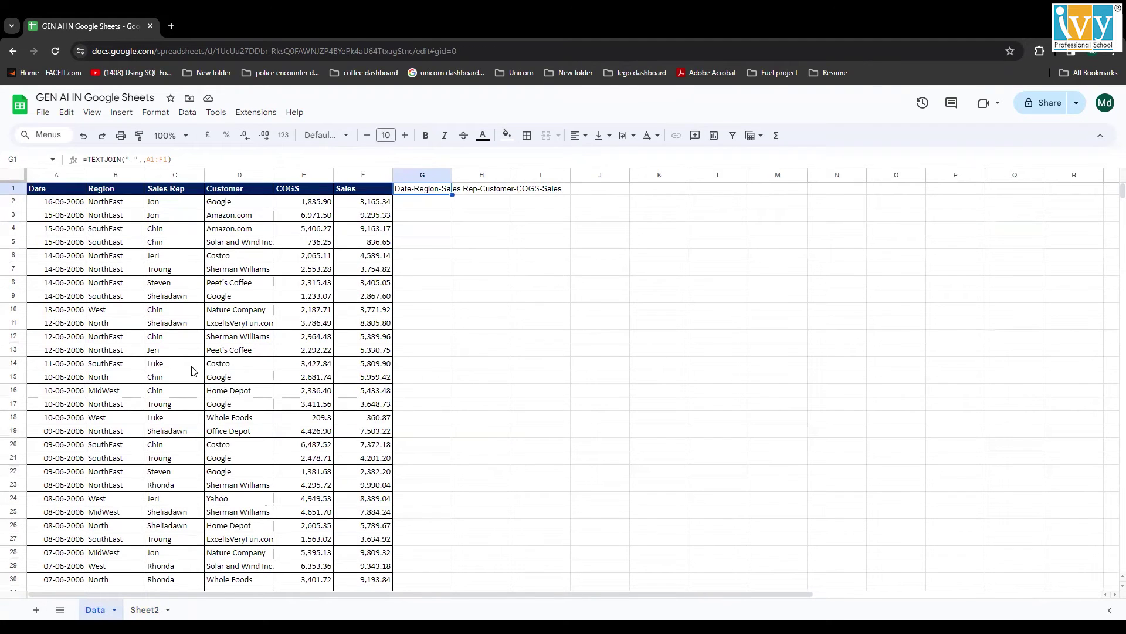
left_click(238, 367)
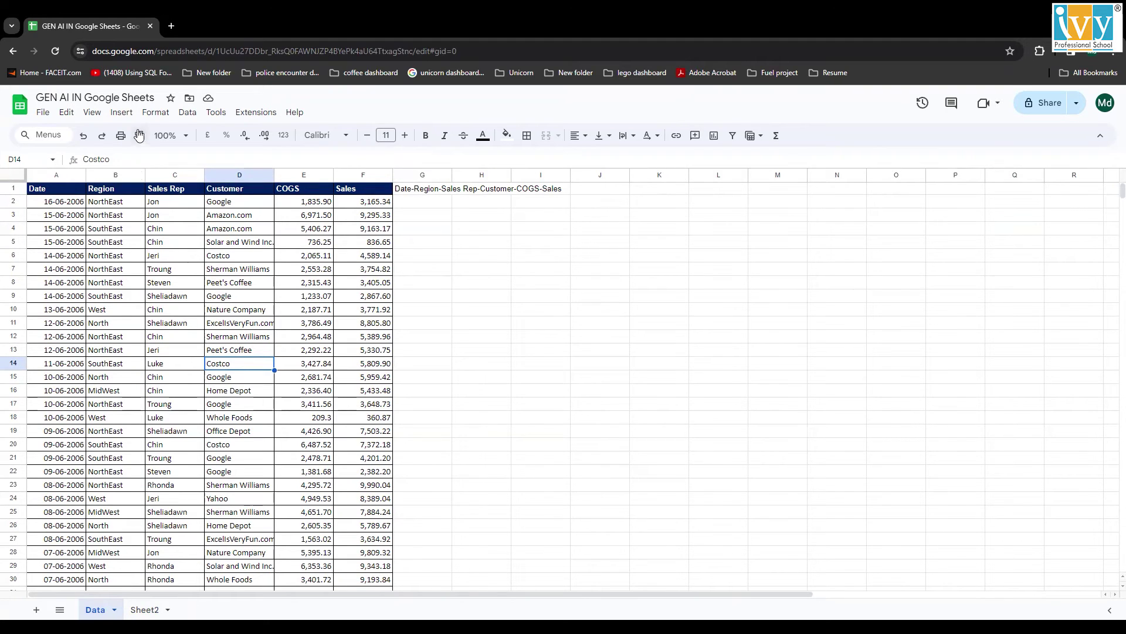
left_click(121, 112)
left_click(162, 235)
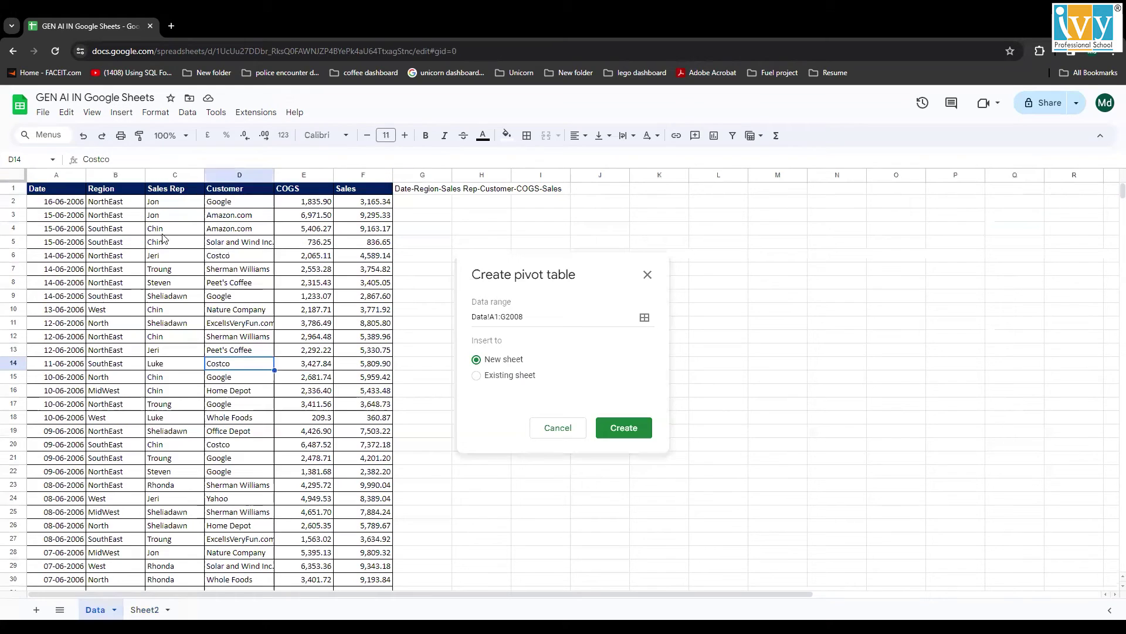
left_click(508, 376)
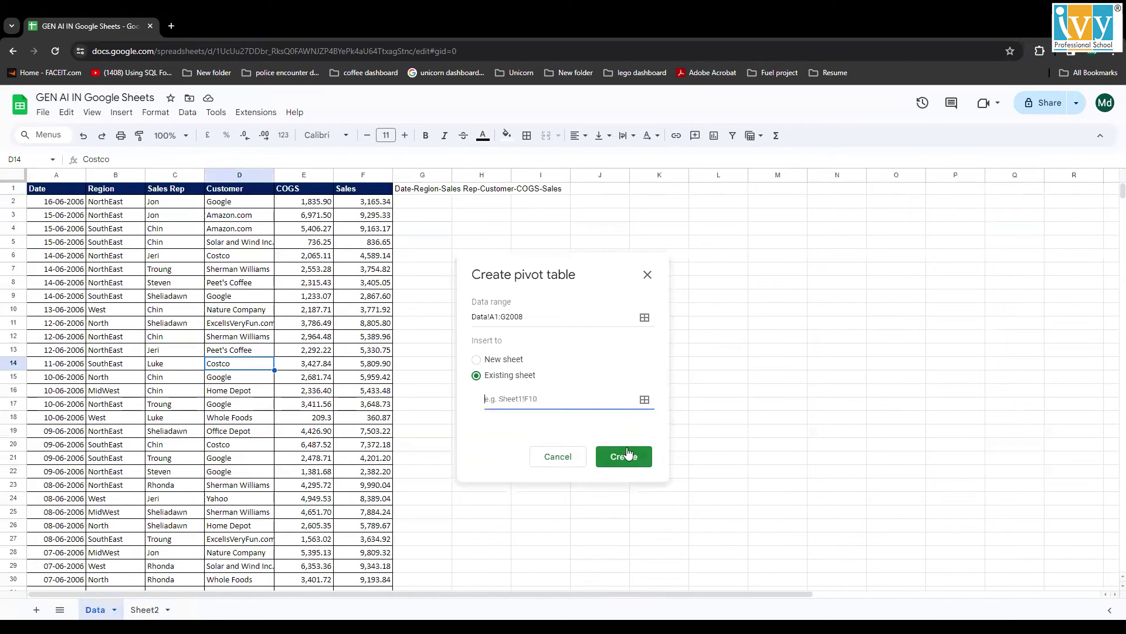
left_click(644, 399)
left_click(485, 217)
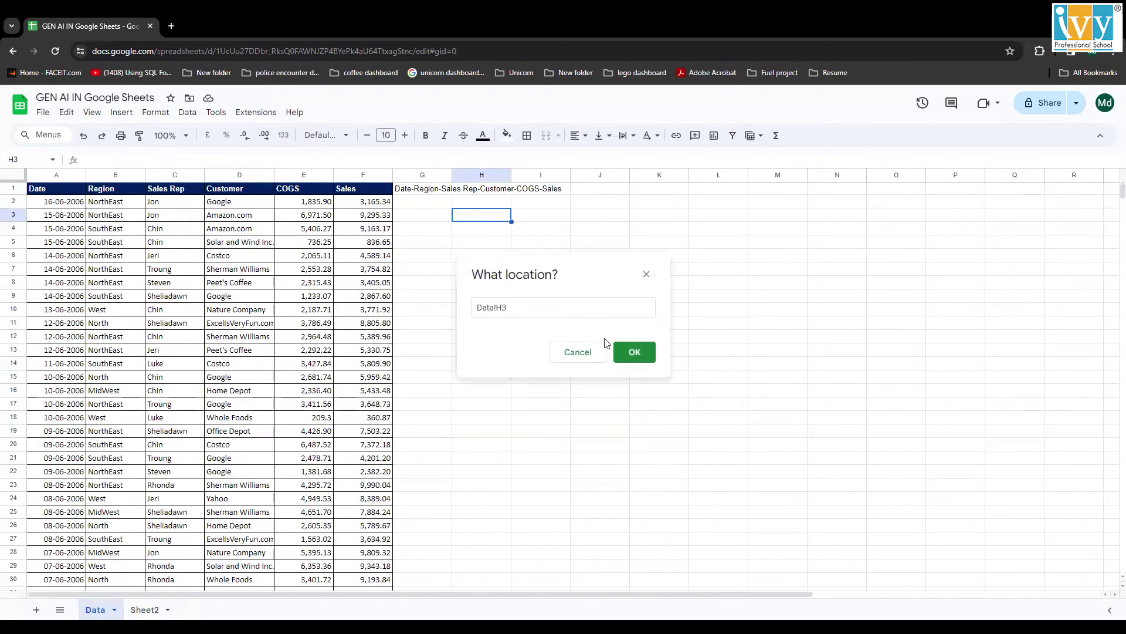
left_click(634, 352)
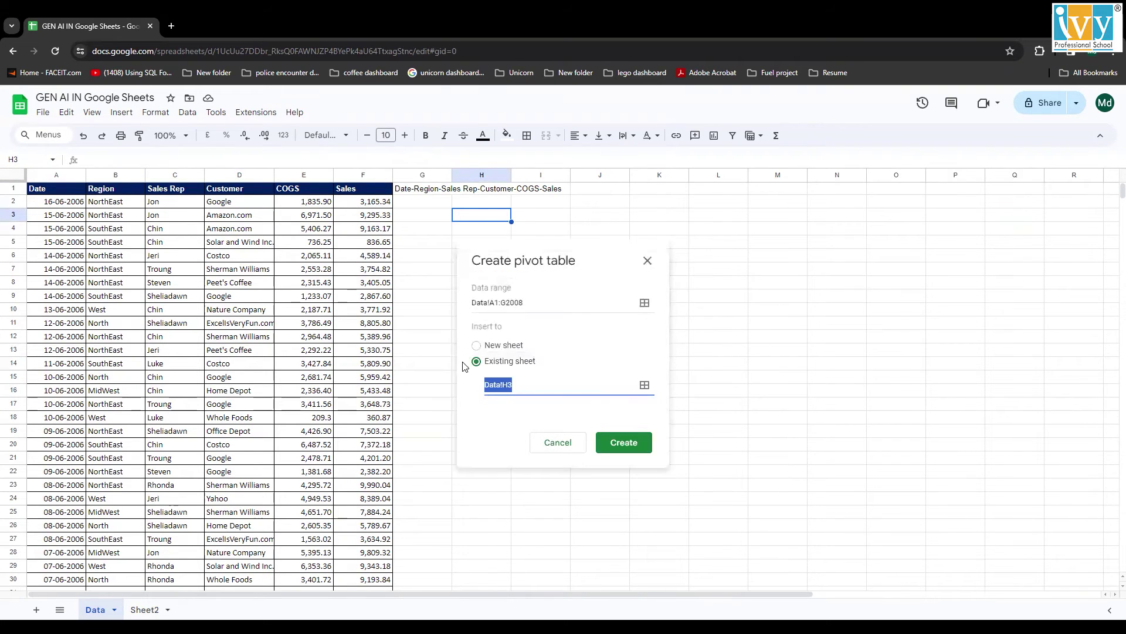
left_click(623, 443)
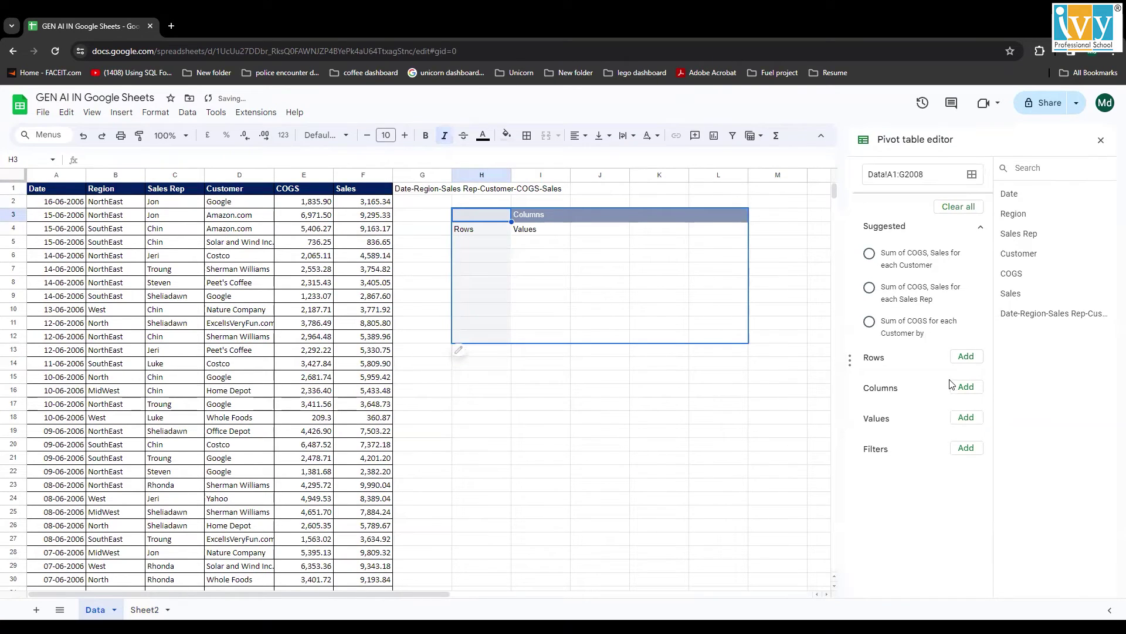
- Add Region as the pivot table's rows and Sales, summarised by SUM, as its values
left_click(958, 358)
left_click(829, 422)
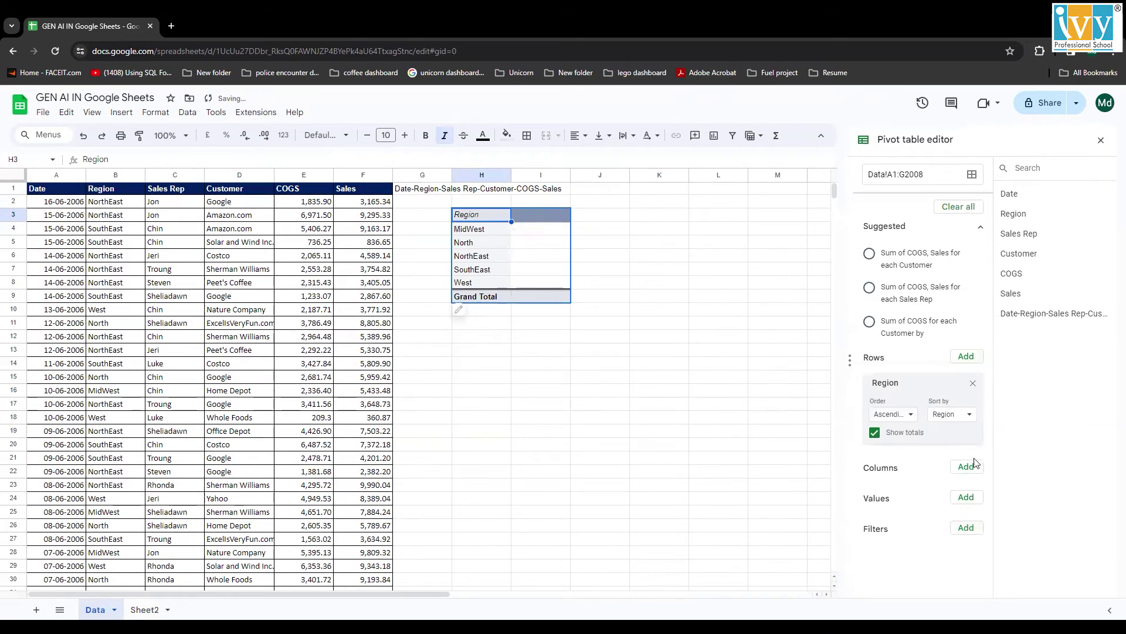
left_click(966, 497)
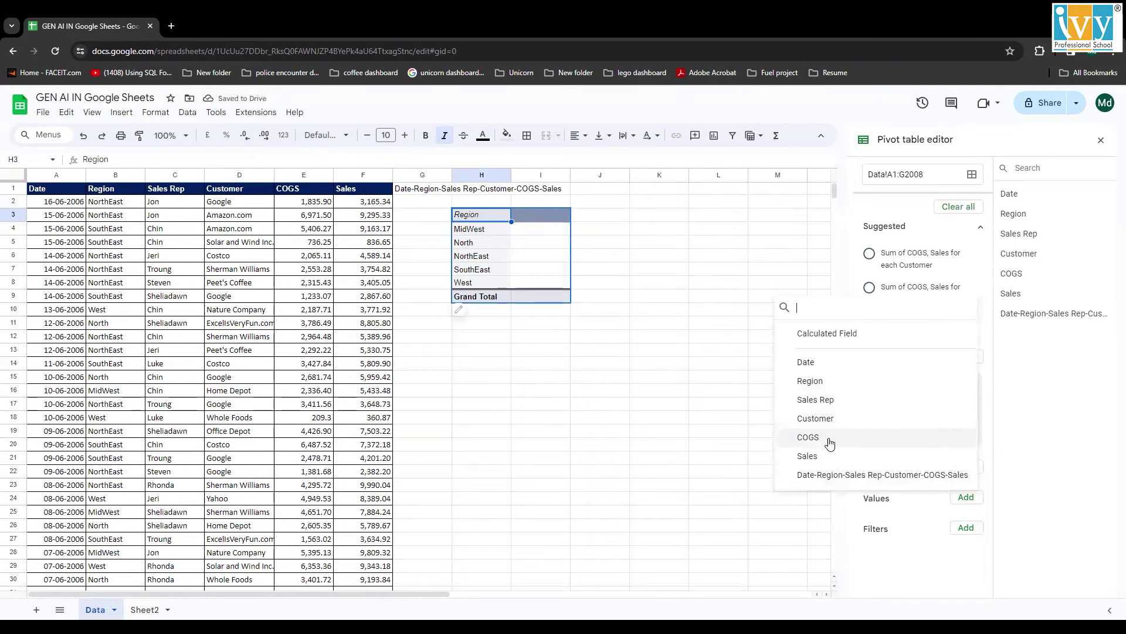
left_click(827, 456)
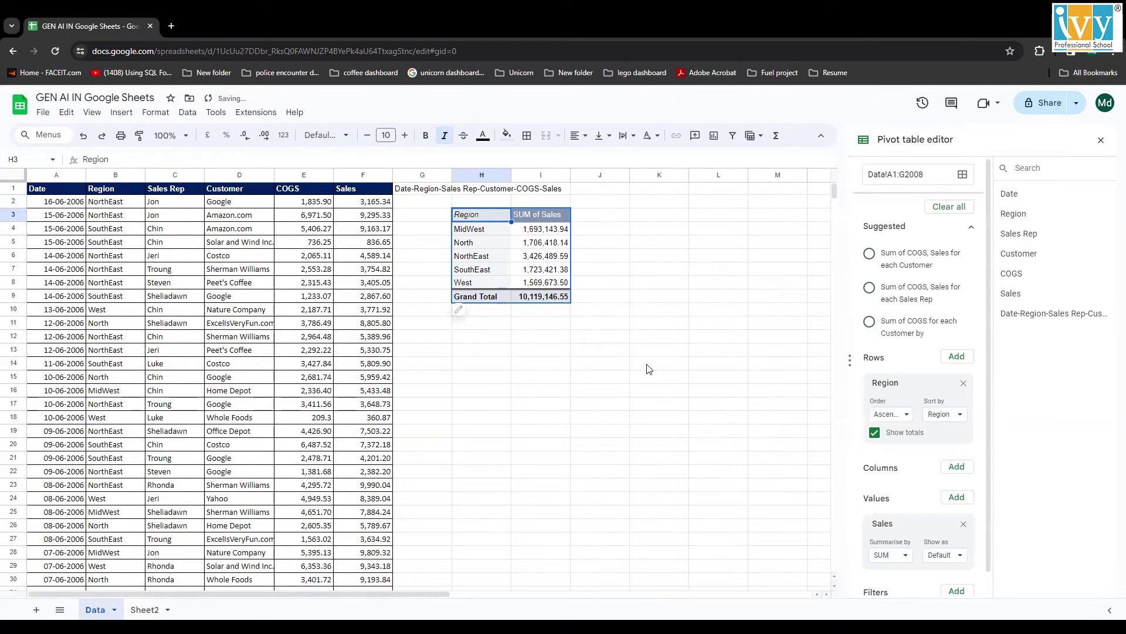
- Hide the Region totals in the pivot table and sort the regions in descending order by SUM of Sales
left_click(875, 434)
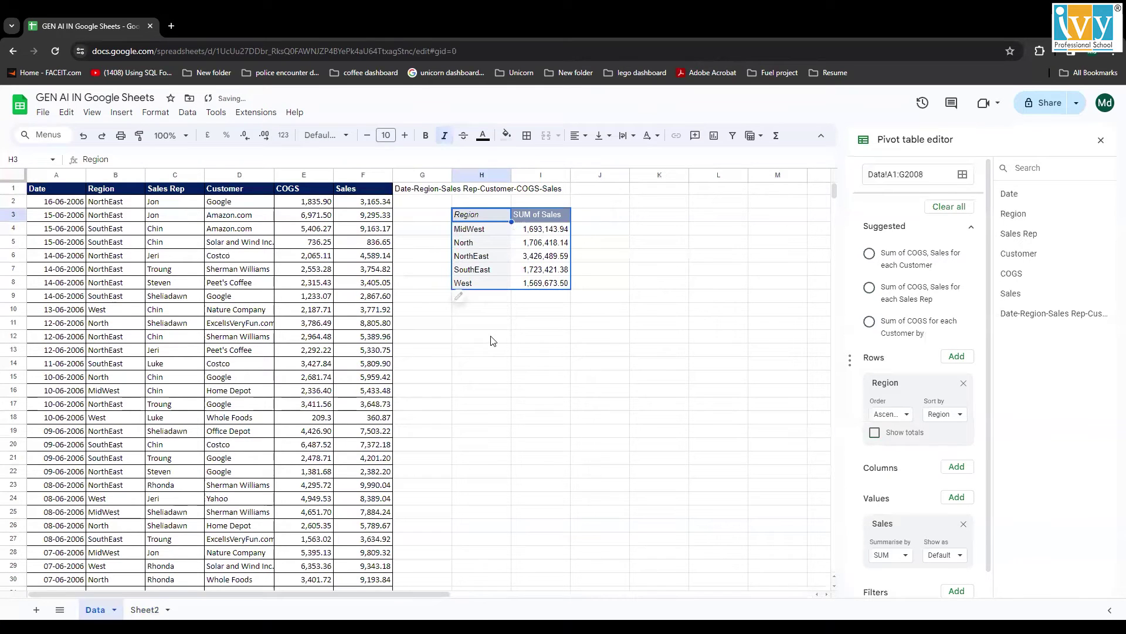
left_click(903, 415)
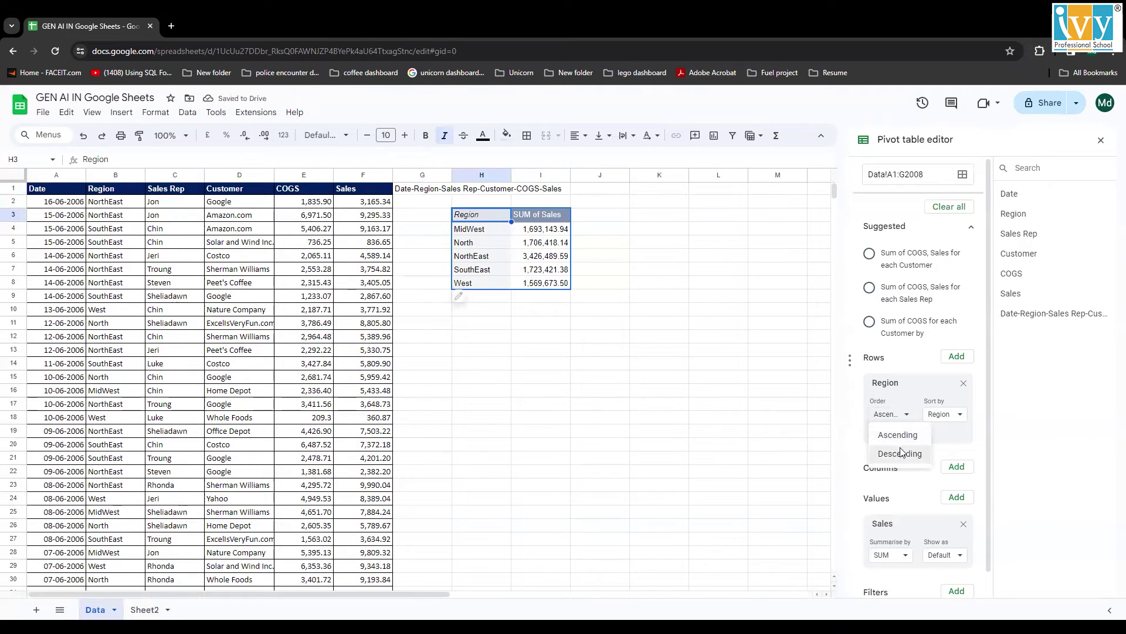
left_click(898, 452)
left_click(935, 415)
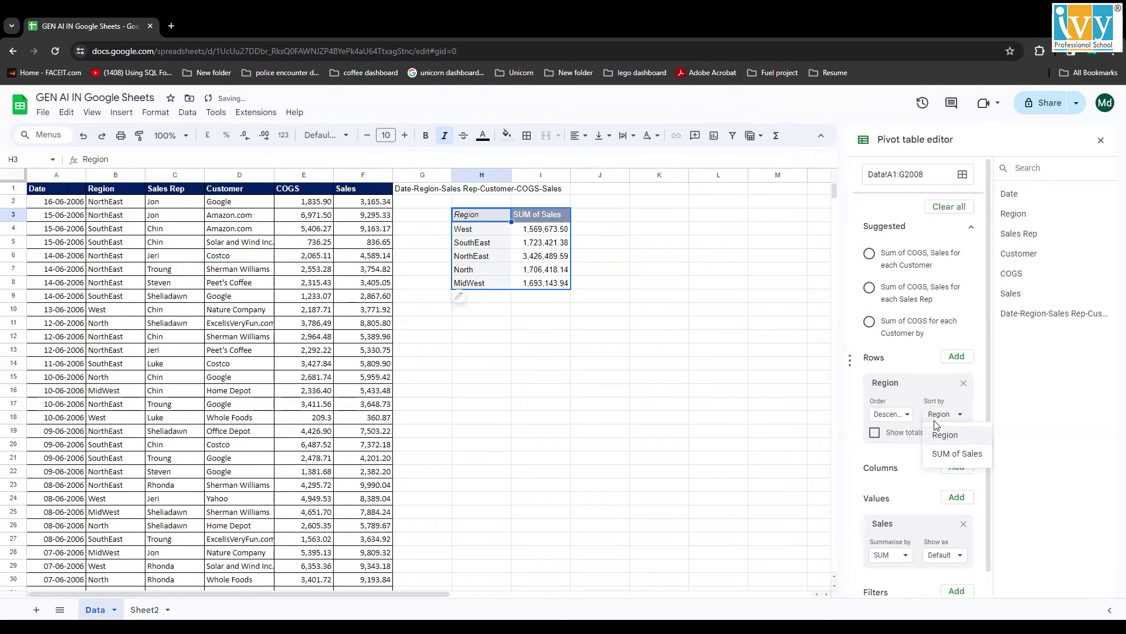
left_click(937, 453)
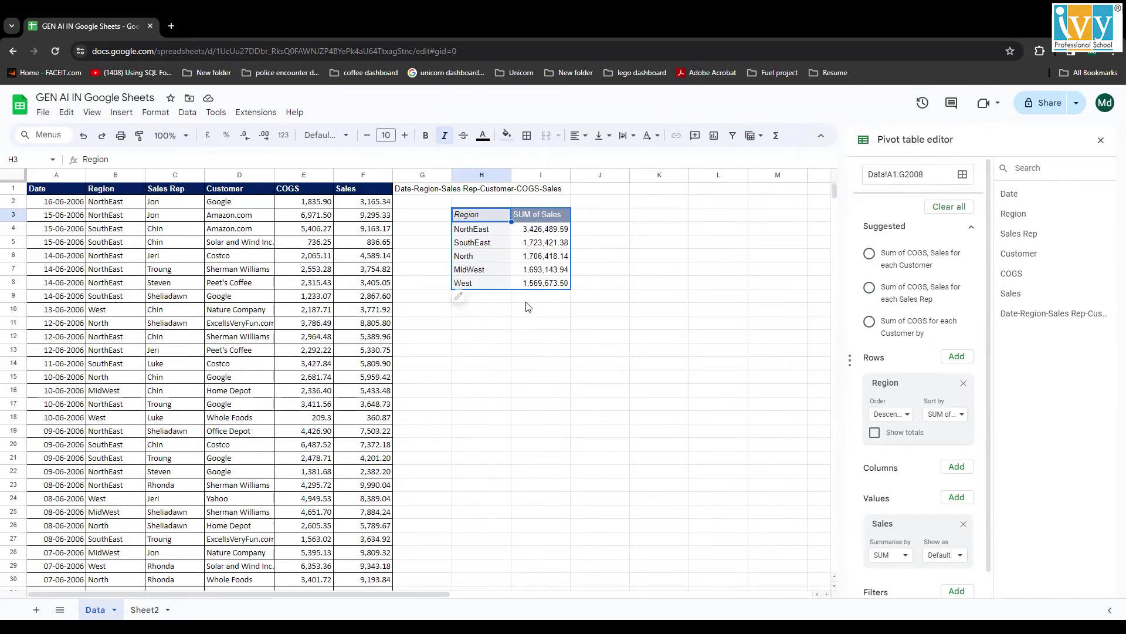
left_click(483, 315)
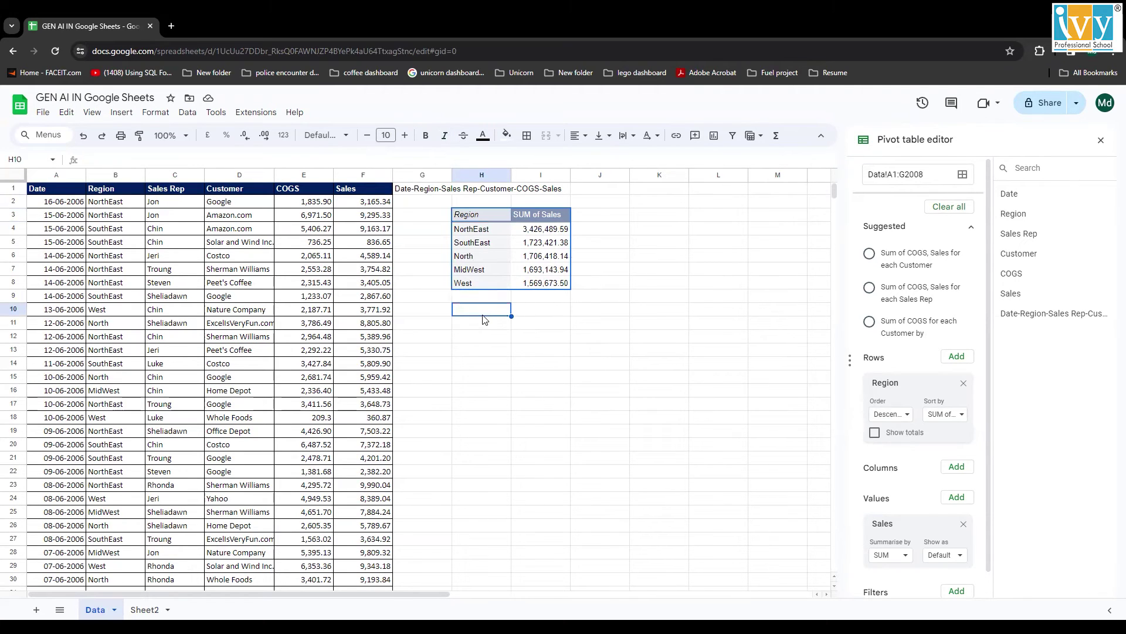
- In cell H10 of the Data sheet, join the pivot table range H3:I8 into one text with TEXTJOIN, using "-" as delimiter
type("=TEXTJOIN(")
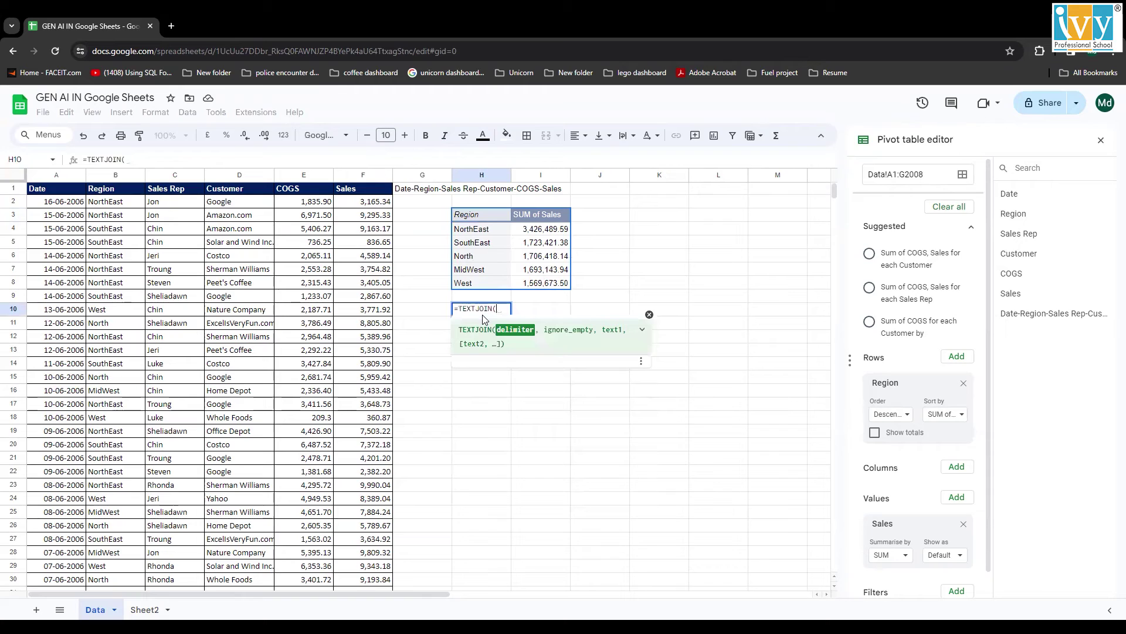
type("\"-\"")
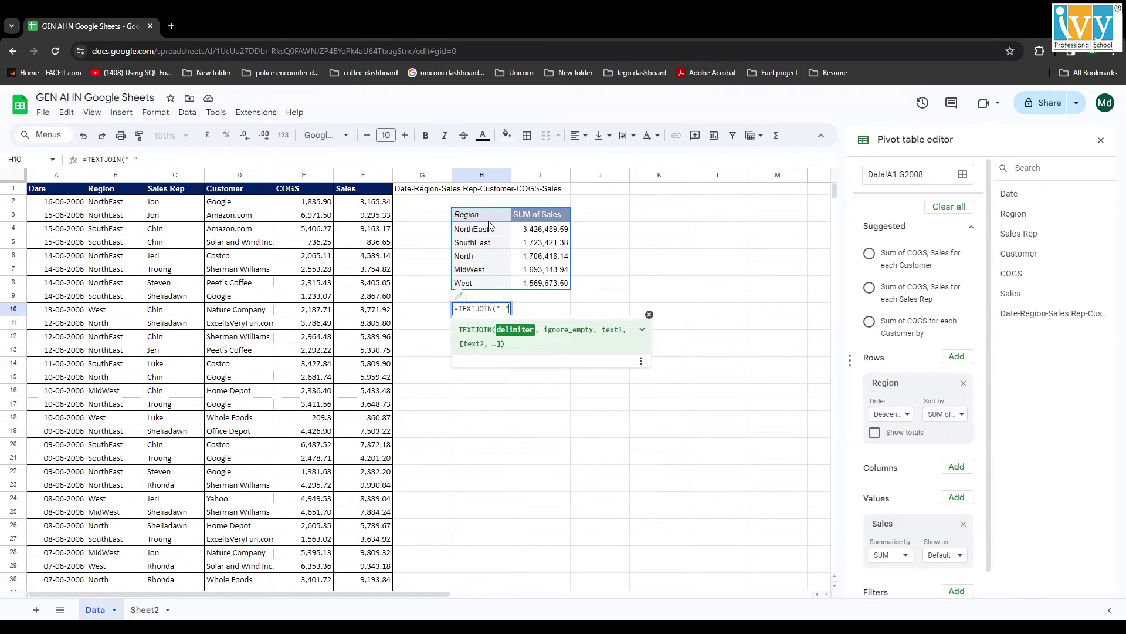
type("-\",,")
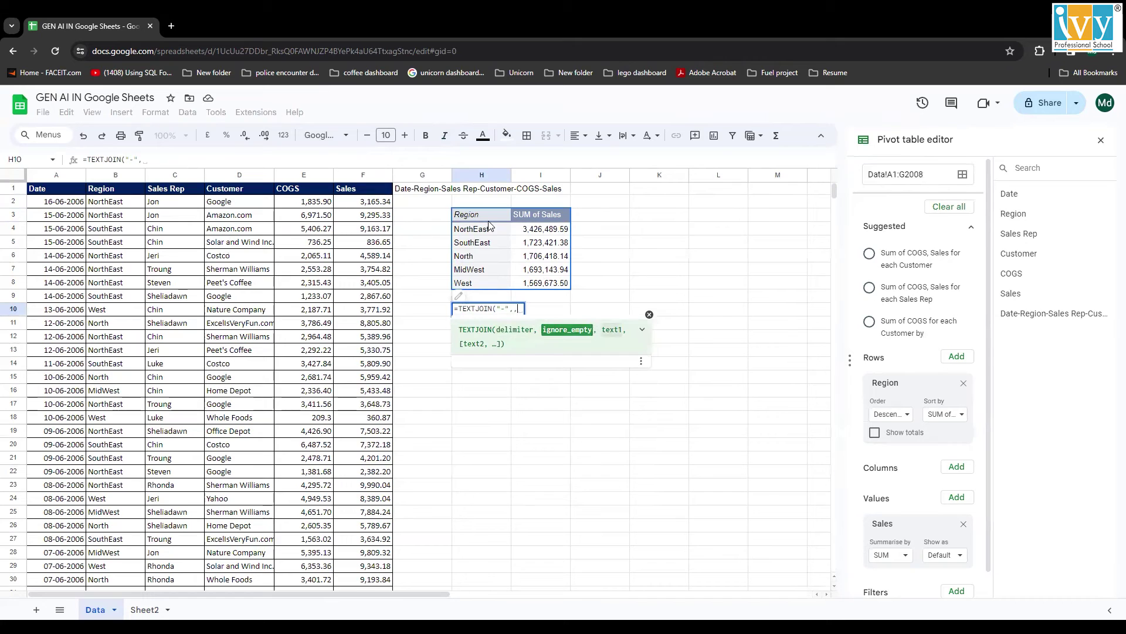
left_click(487, 221)
left_click_drag(487, 228, 545, 285)
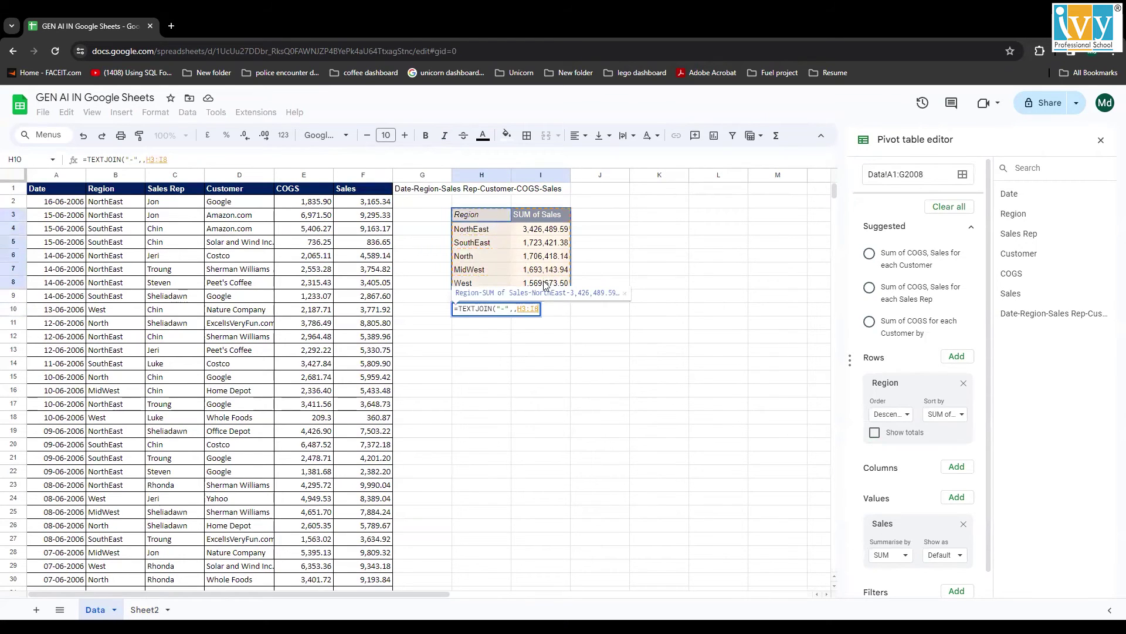
key("Return")
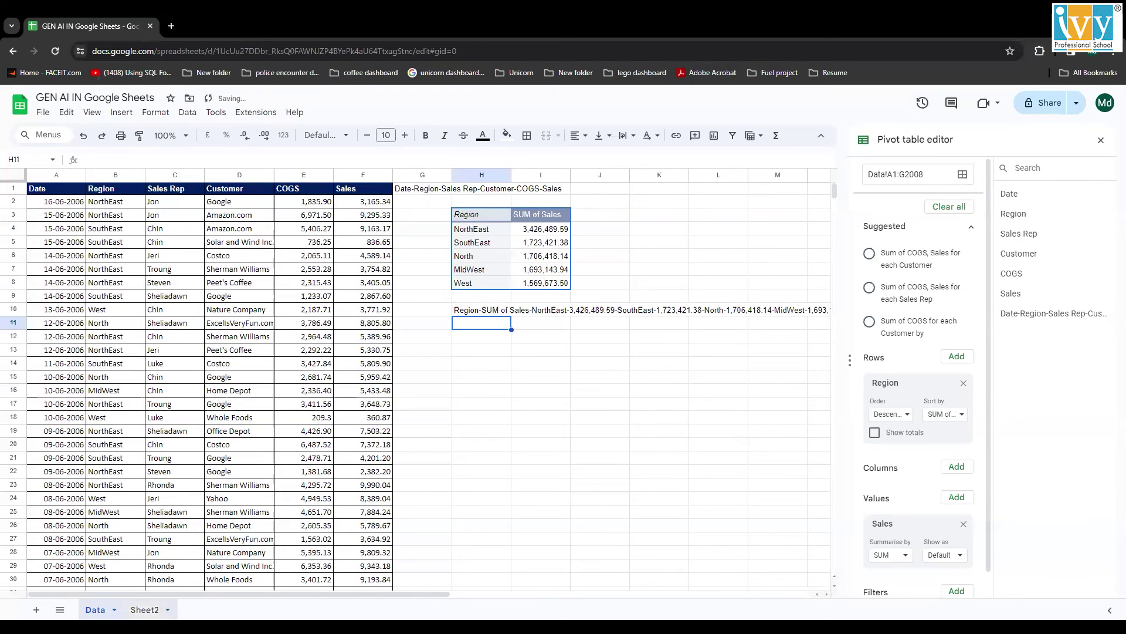
- Copy the insights prompt text from cell E5 on Sheet2
left_click(145, 610)
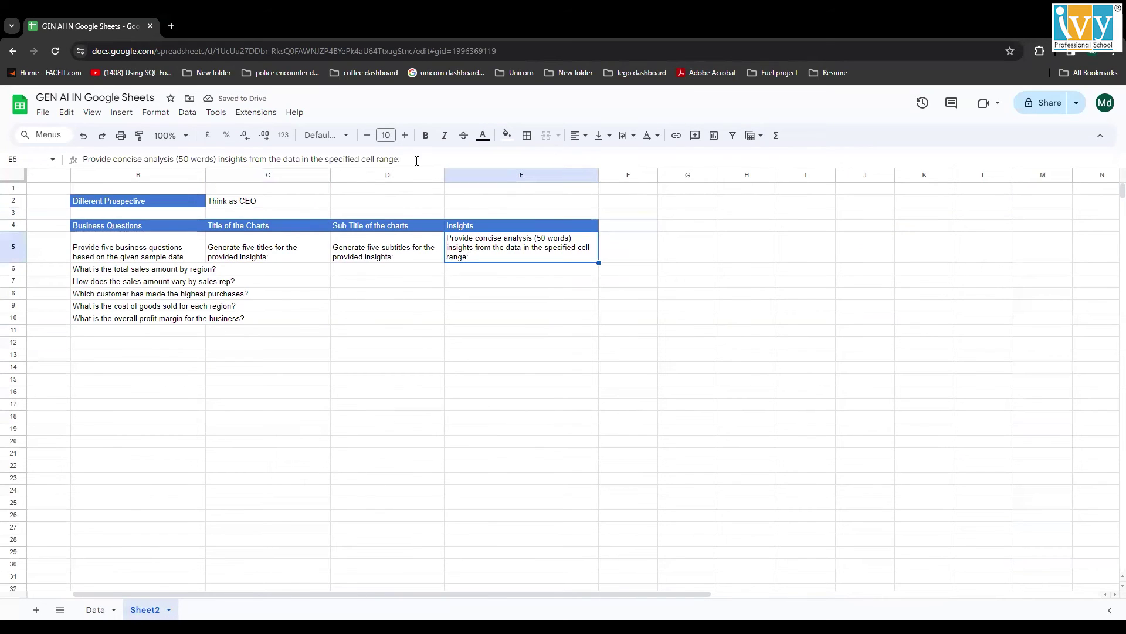
left_click_drag(417, 160, 7, 159)
key("ctrl+c")
key("Return")
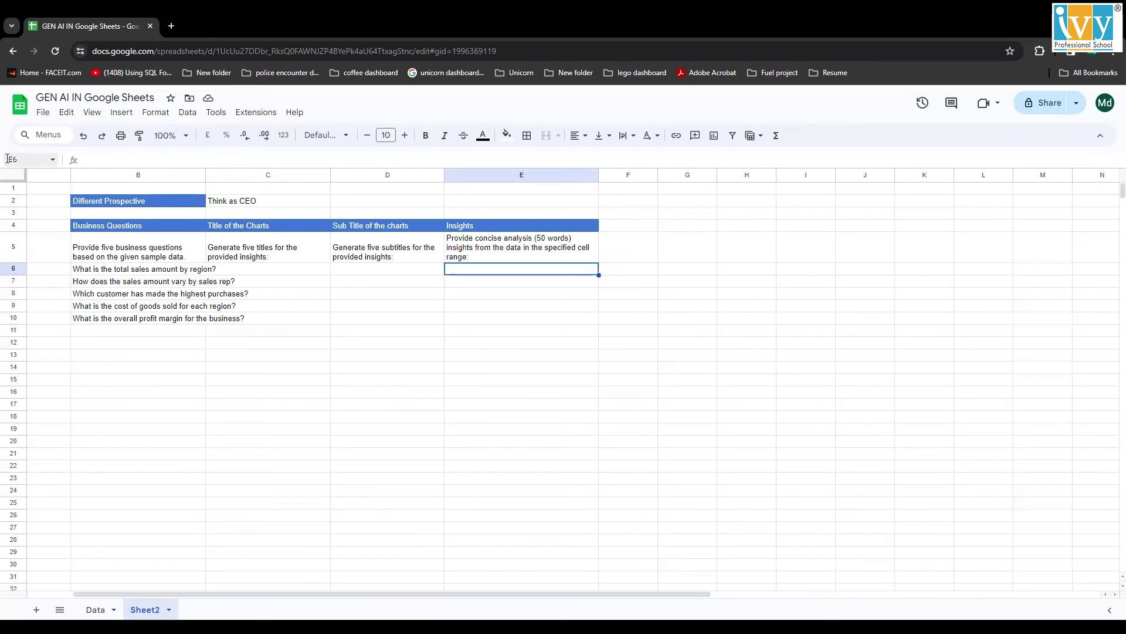
- In Sheet2 cell E6, enter =GPT("Provide concise analysis (50 words) insights from the data in the specified cell range,"&Data!H10)
type("=GPT(")
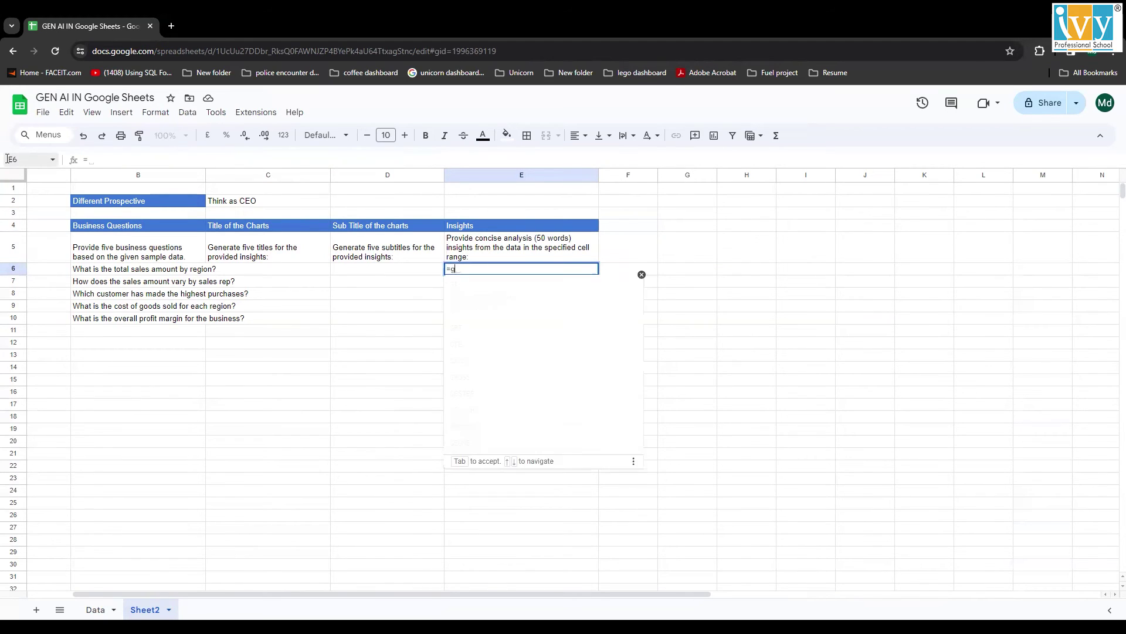
type("\"")
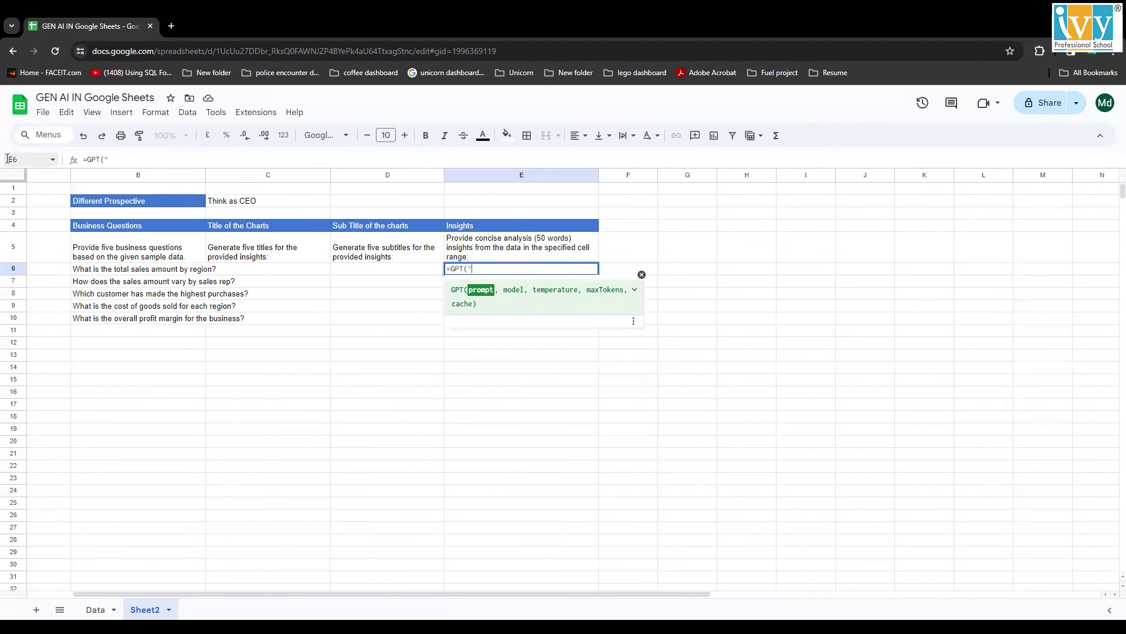
key("ctrl+v")
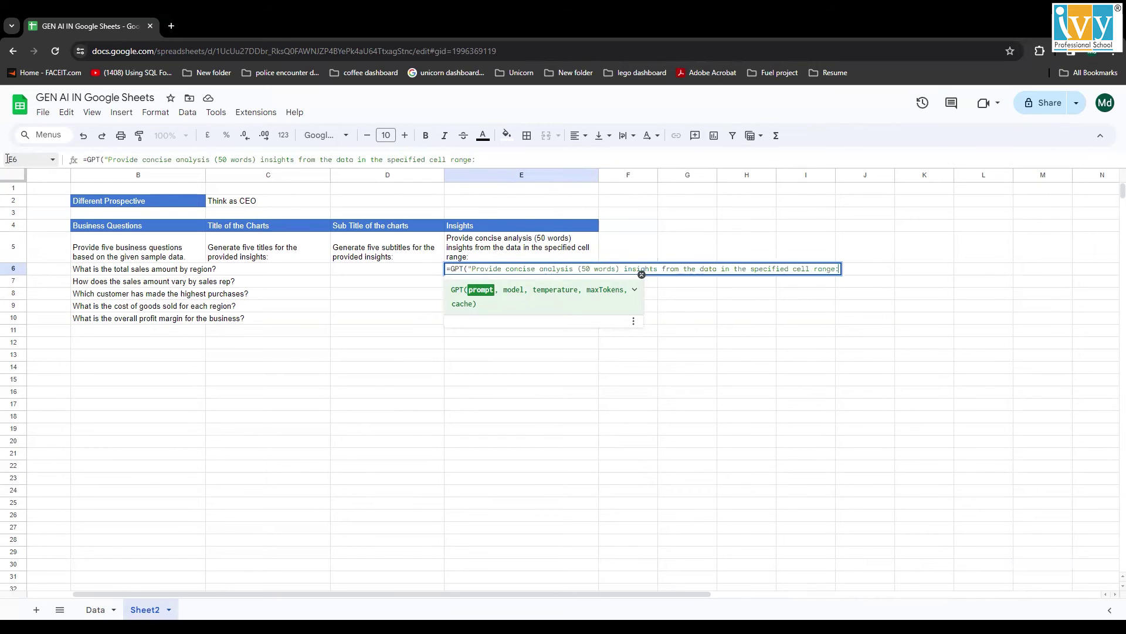
key("BackSpace")
type(",\"&")
left_click(96, 609)
left_click(481, 310)
type(")")
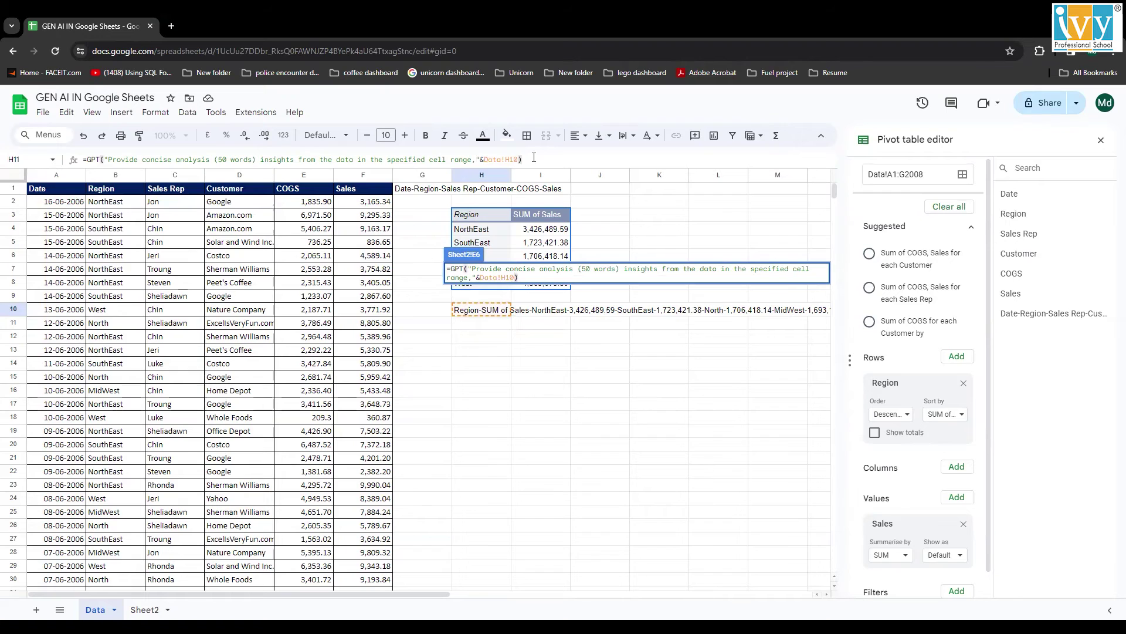
key("Return")
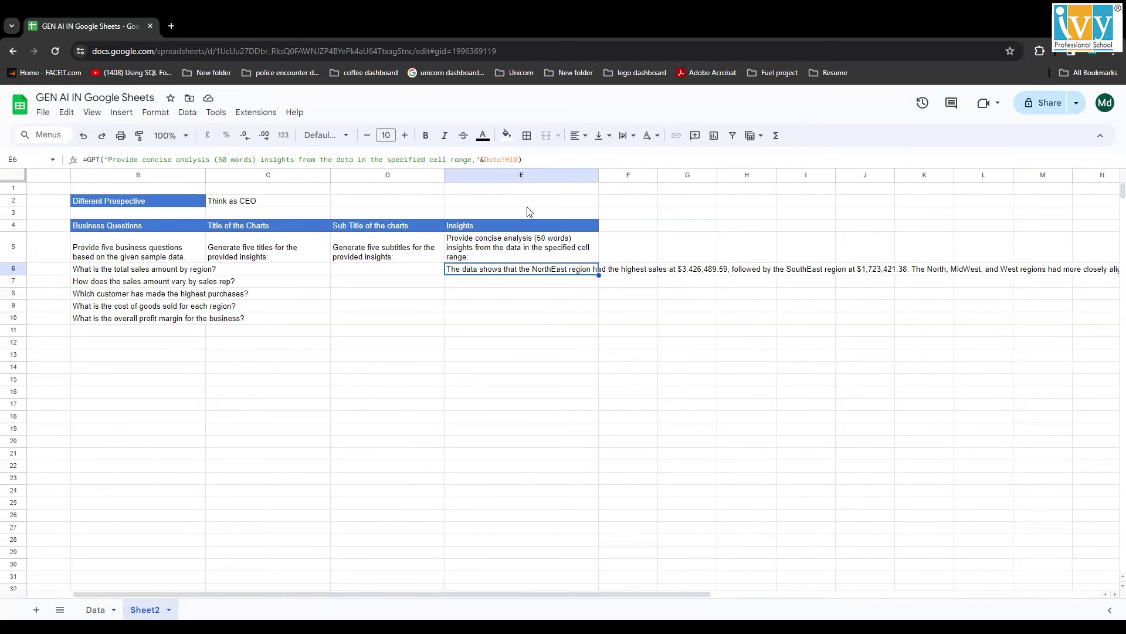
- Insert a column chart from the pivot table range H3:I8 on the Data sheet and place it below the joined text
left_click(96, 609)
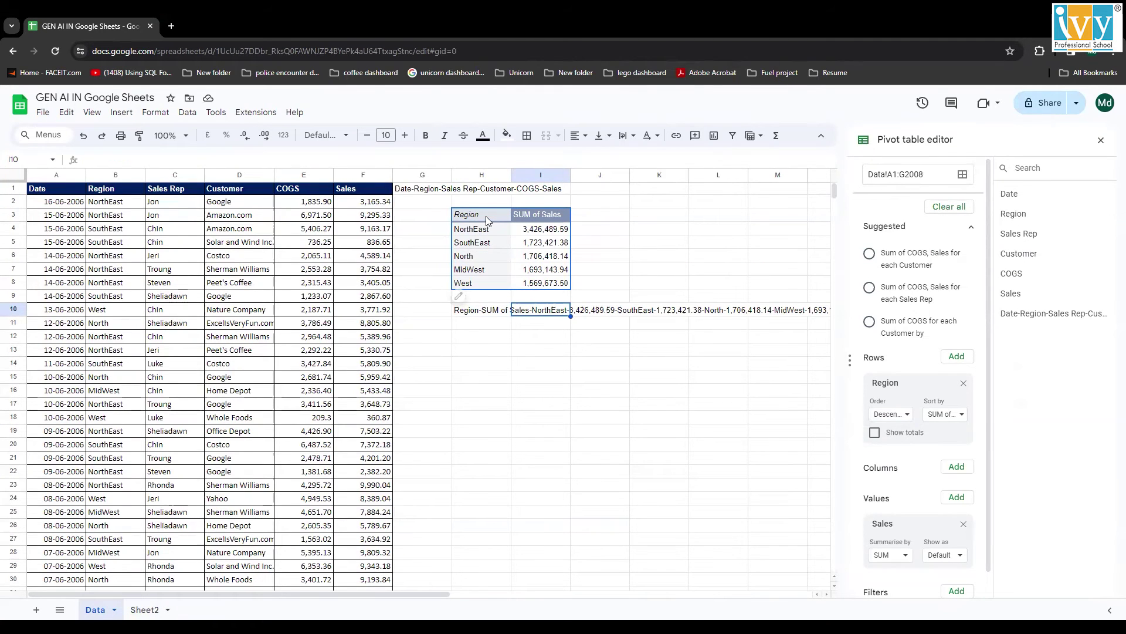
left_click_drag(487, 218, 555, 284)
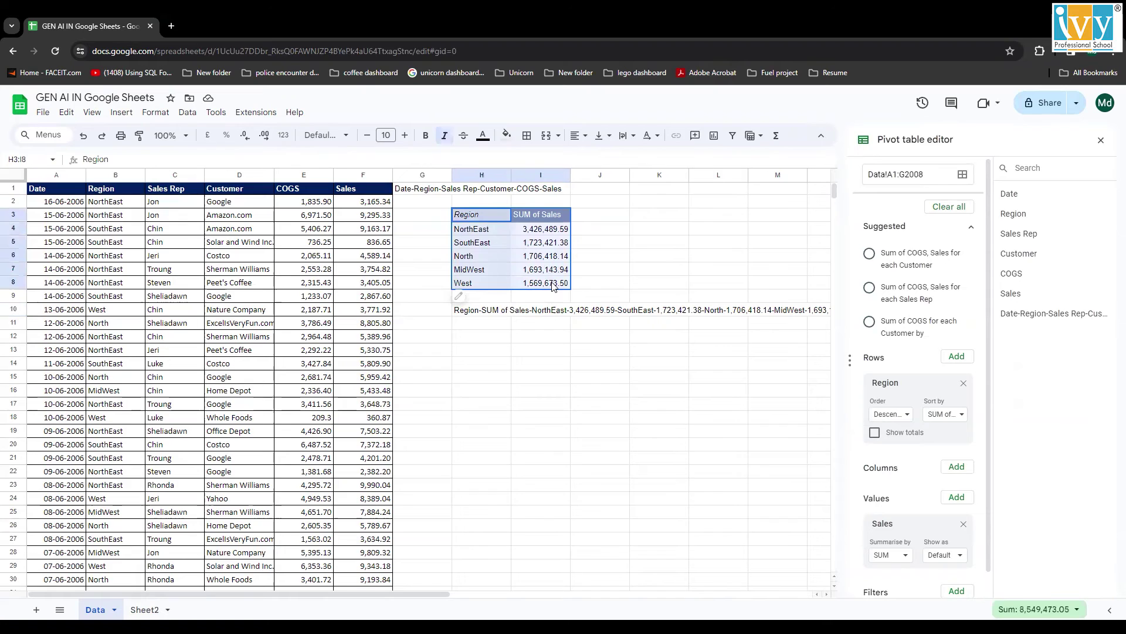
left_click(121, 112)
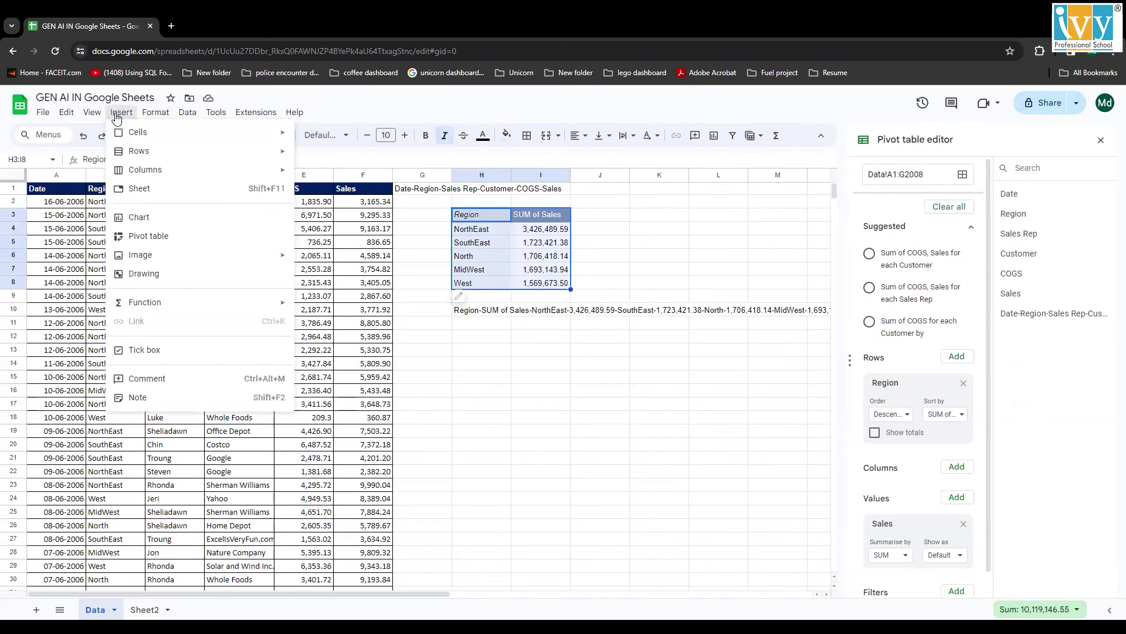
left_click(151, 220)
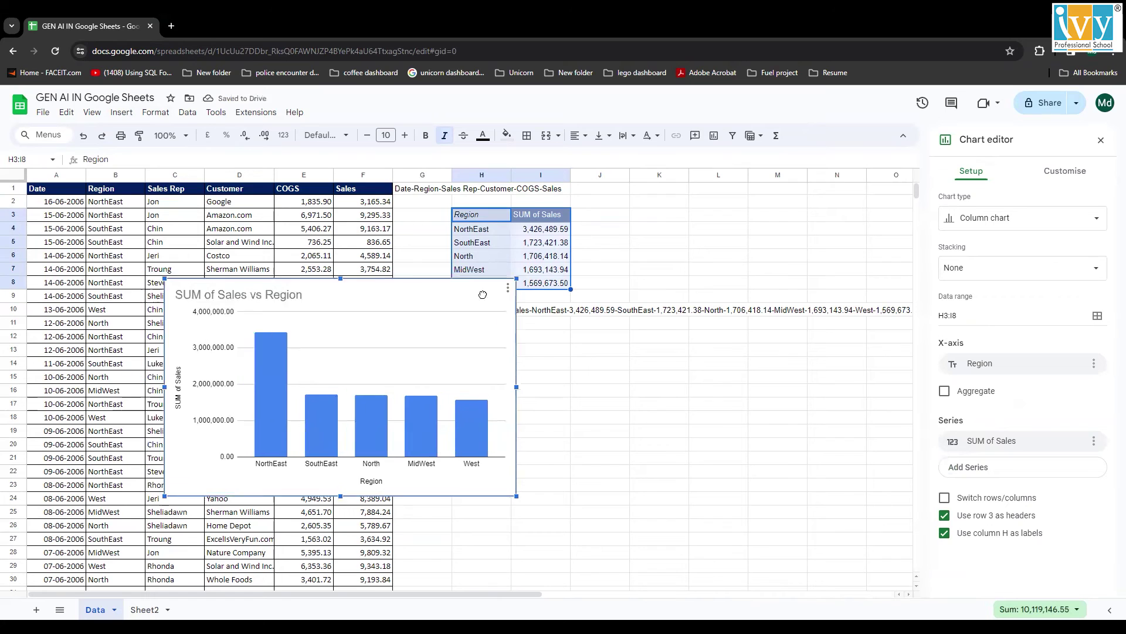
left_click_drag(249, 292, 633, 356)
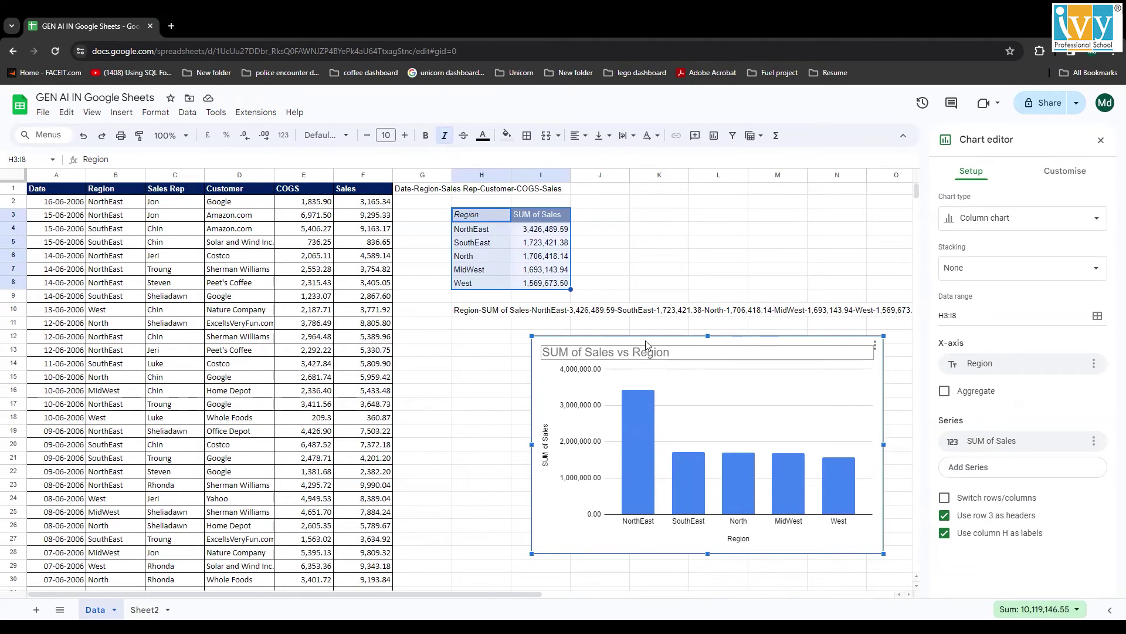
- On Sheet2, widen column B to fit the business questions and copy the title prompt text from cell C5
left_click(144, 609)
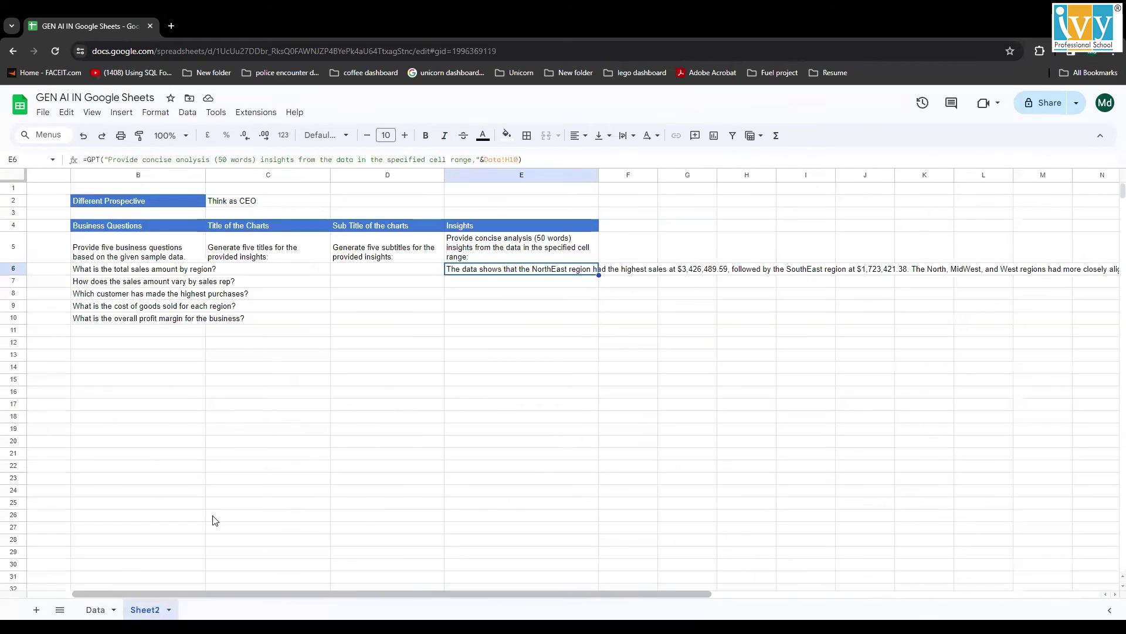
left_click(302, 258)
left_click_drag(205, 175, 32, 156)
key("ctrl+c")
left_click(284, 159)
key("Return")
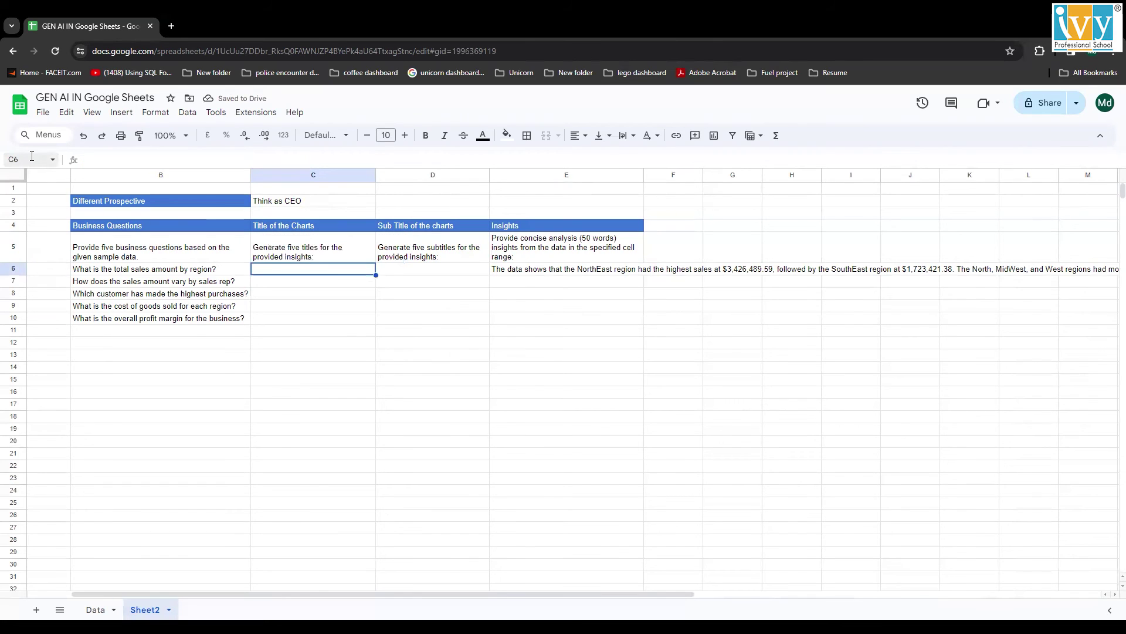
- In cell C6, enter =GPTLIST("Generate five titles for the provided insights,"&E6) to produce the chart titles
type("=gp")
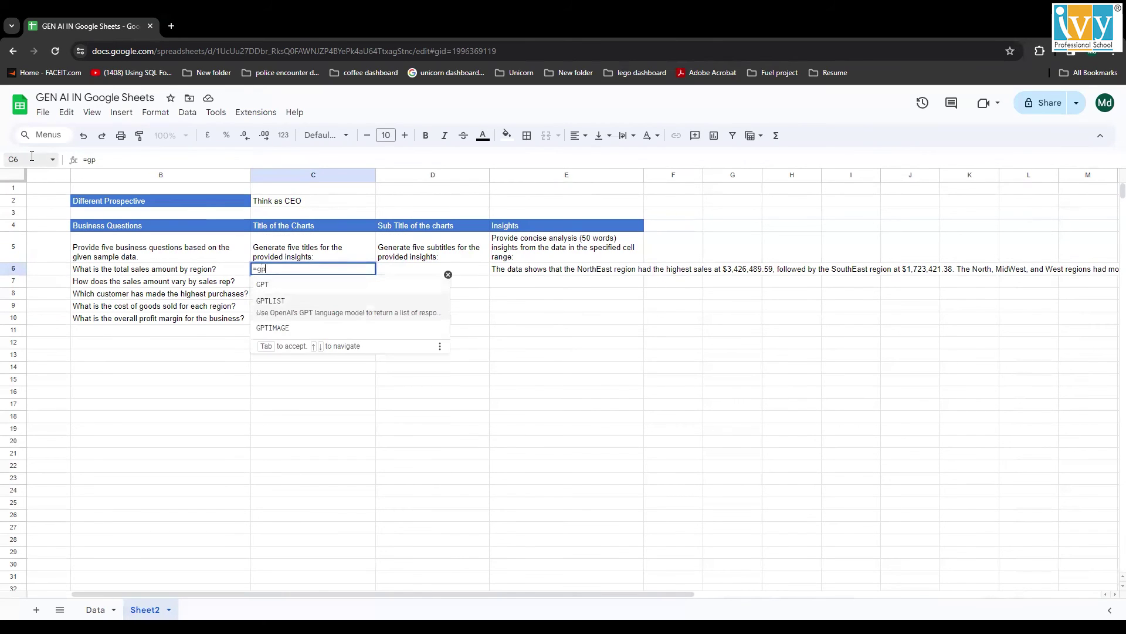
key("Tab")
type("\"")
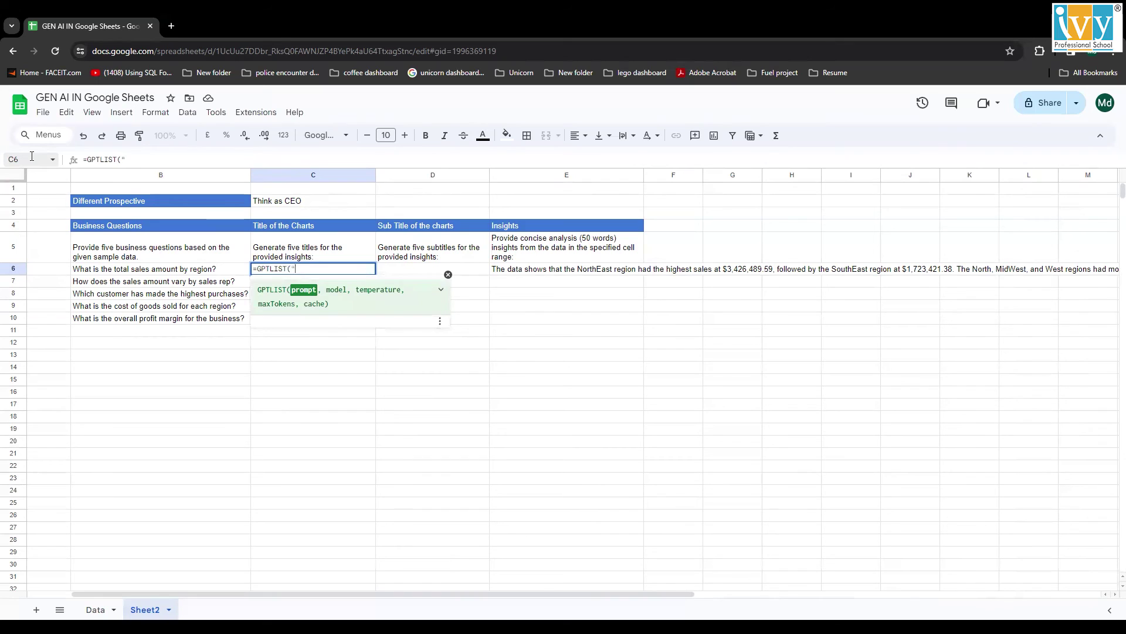
key("ctrl+v")
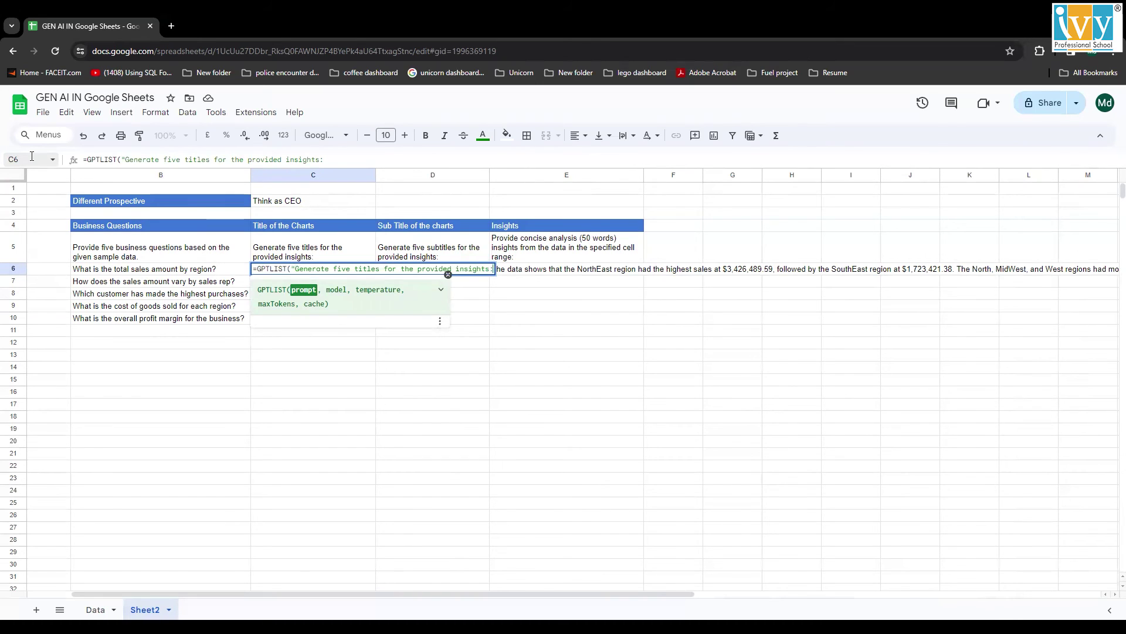
key("BackSpace")
type(", ")
type("&E5")
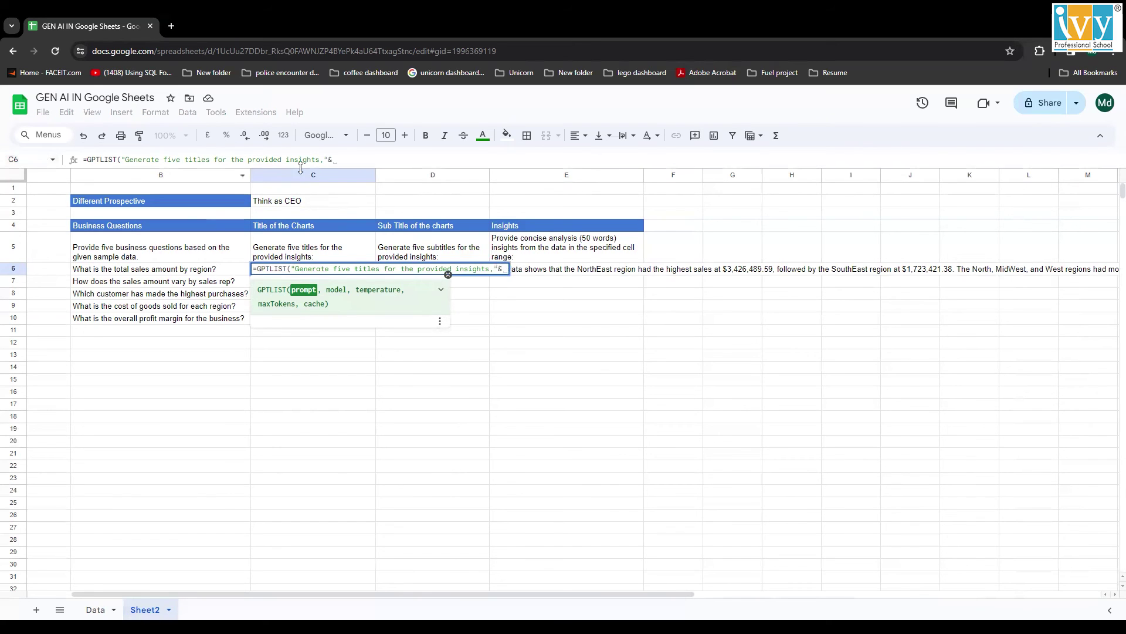
left_click(540, 274)
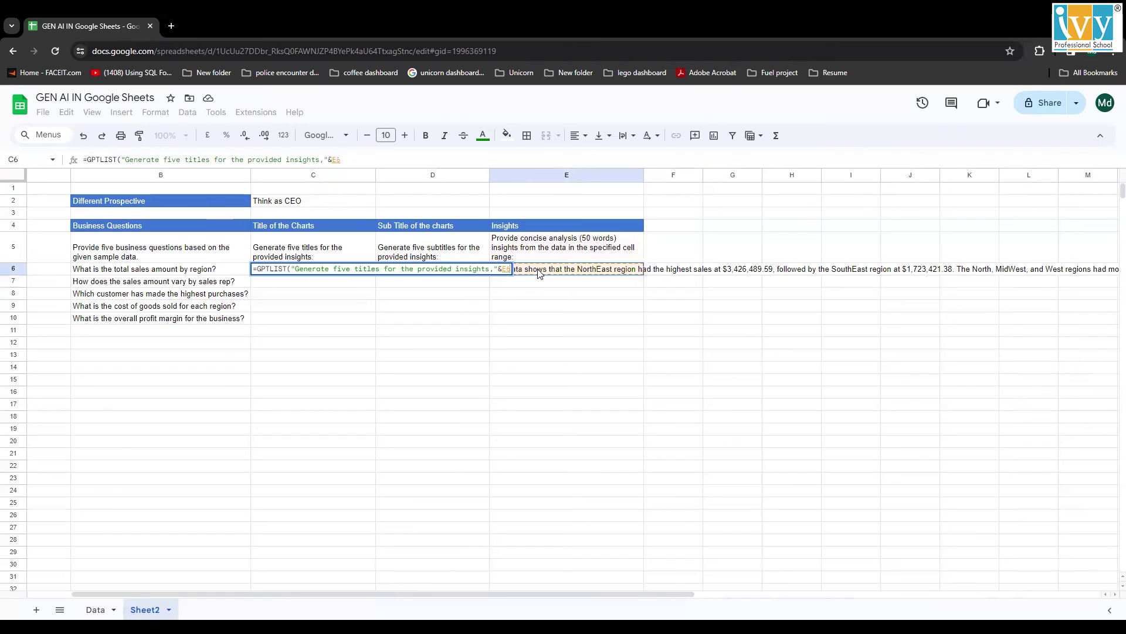
type(")")
key("Return")
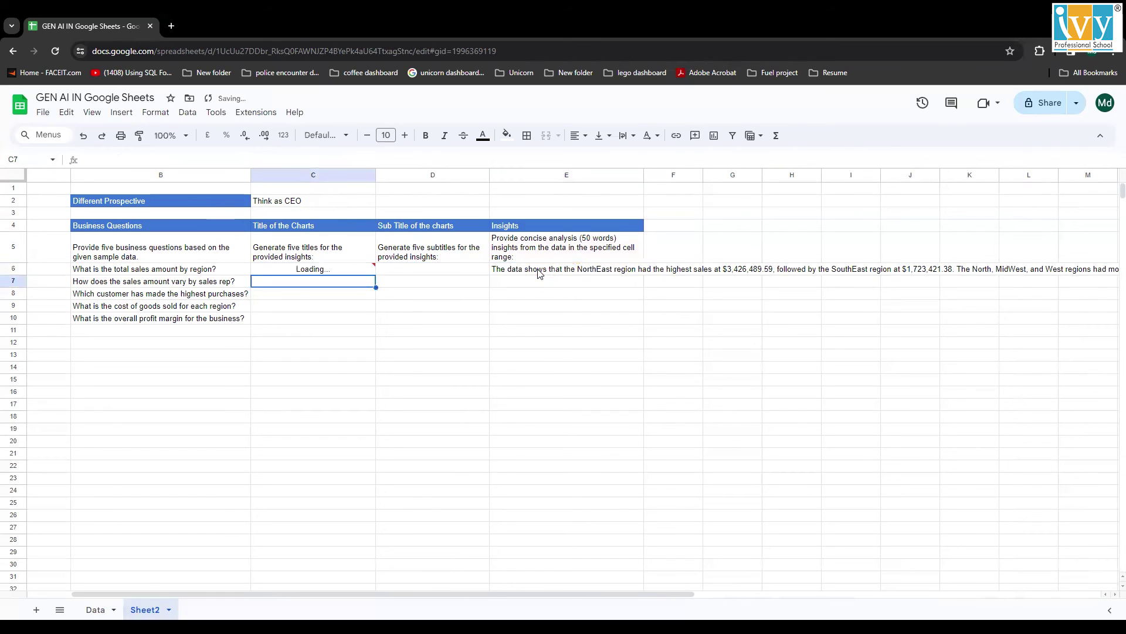
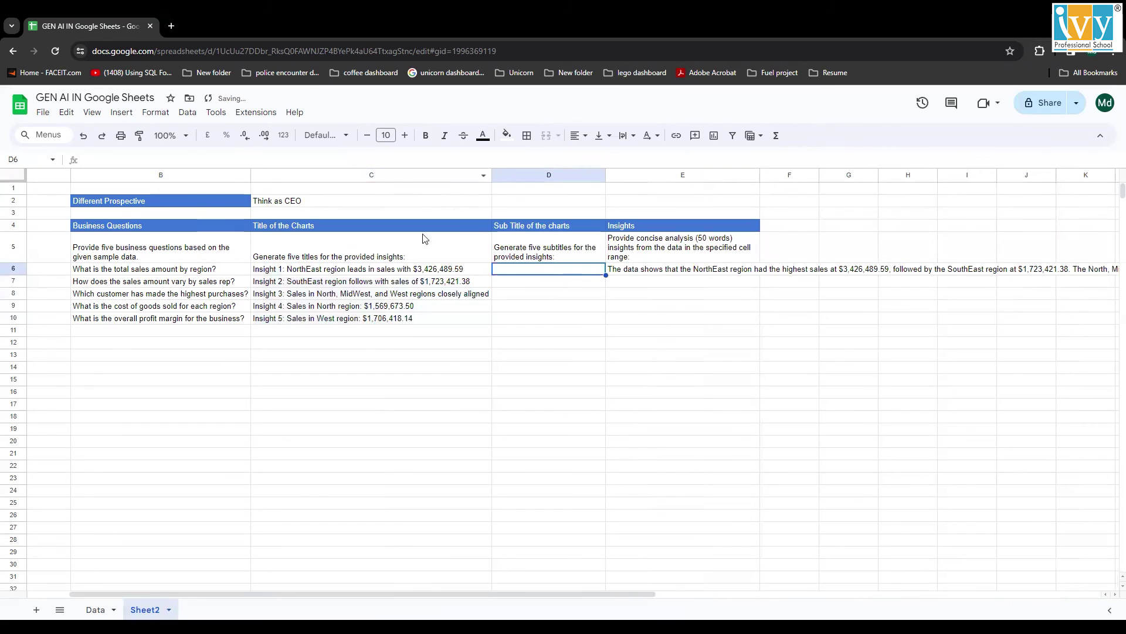
- Copy the subtitle prompt text from cell D5
type("=")
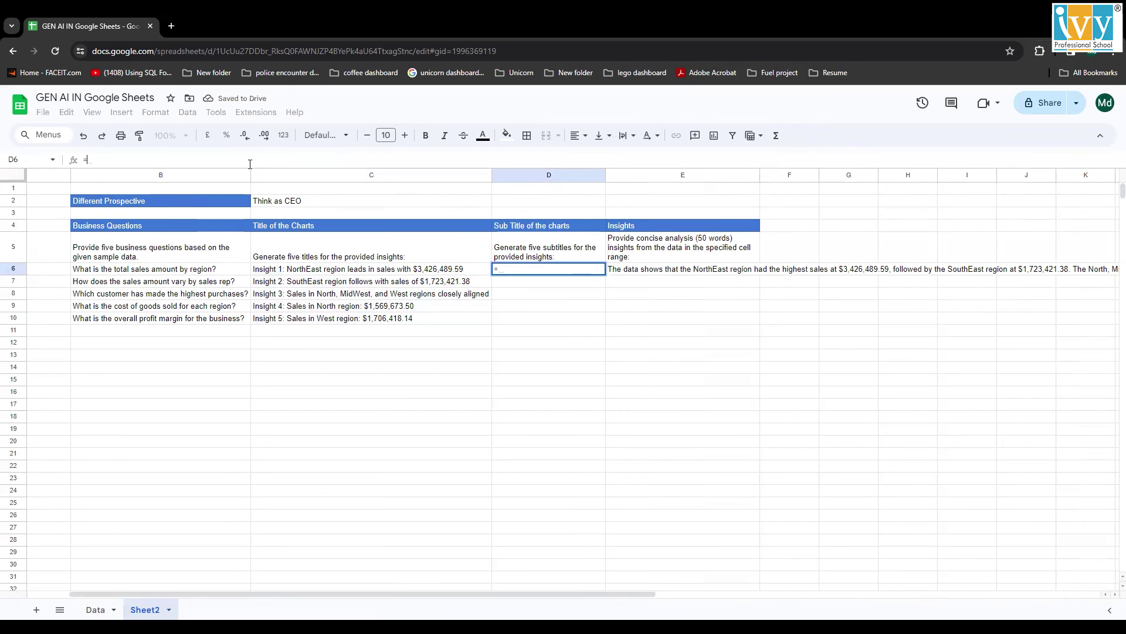
key("Escape")
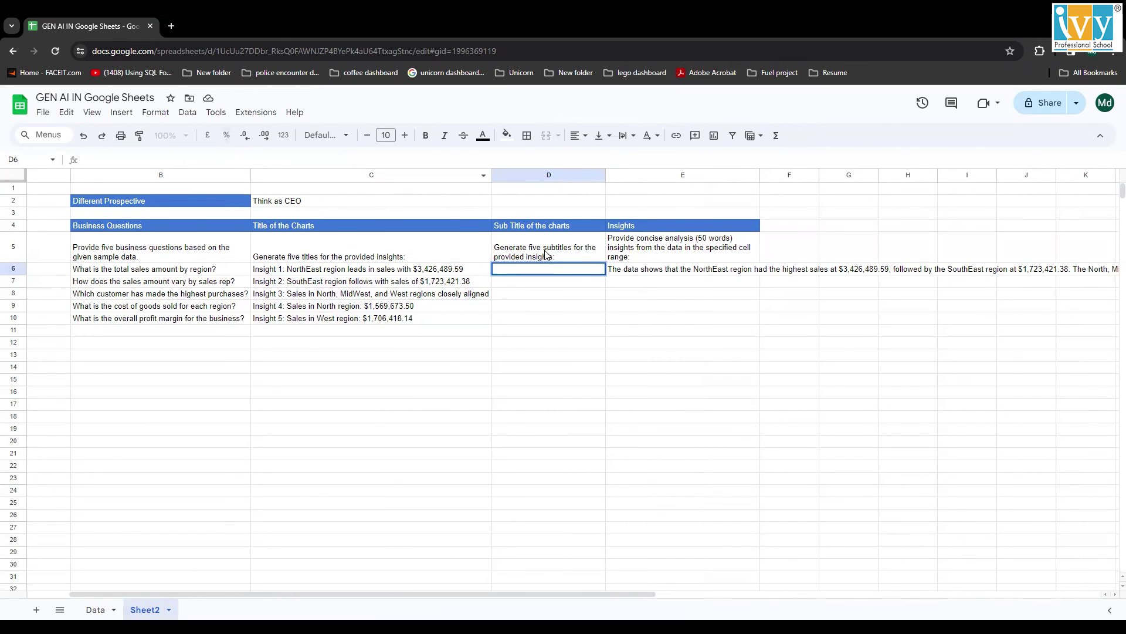
key("Up")
left_click_drag(282, 163, 26, 158)
key("ctrl+c")
key("Return")
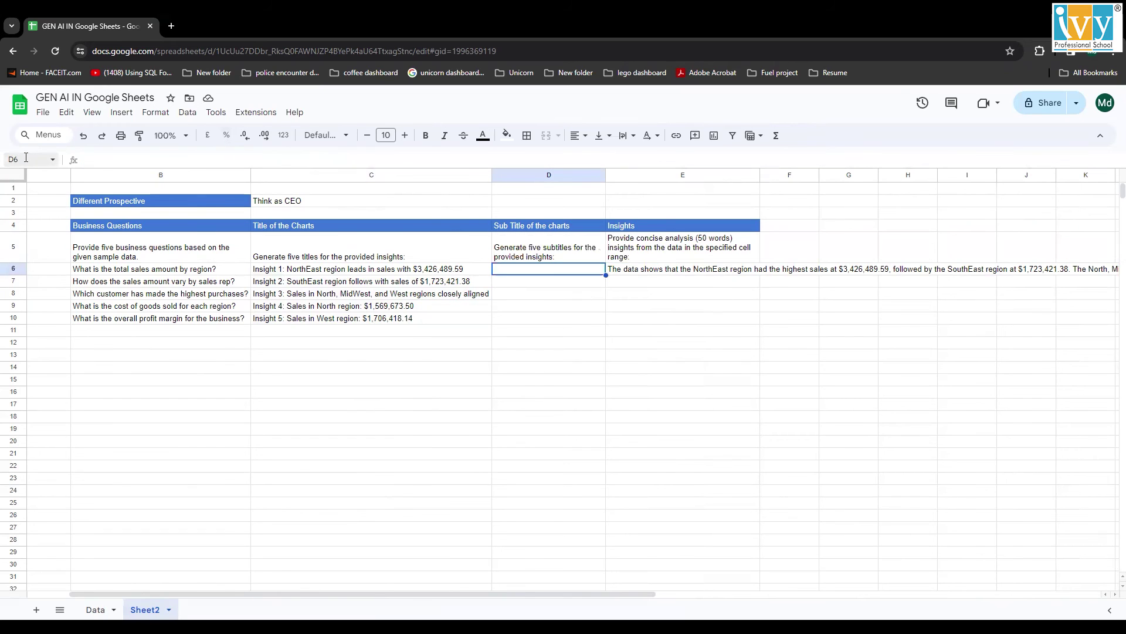
- In cell D6, enter =GPTLIST("Generate five subtitles for the provided insights,"&E6) and widen column D to fit the generated subtitles
type("=GPTLIST(")
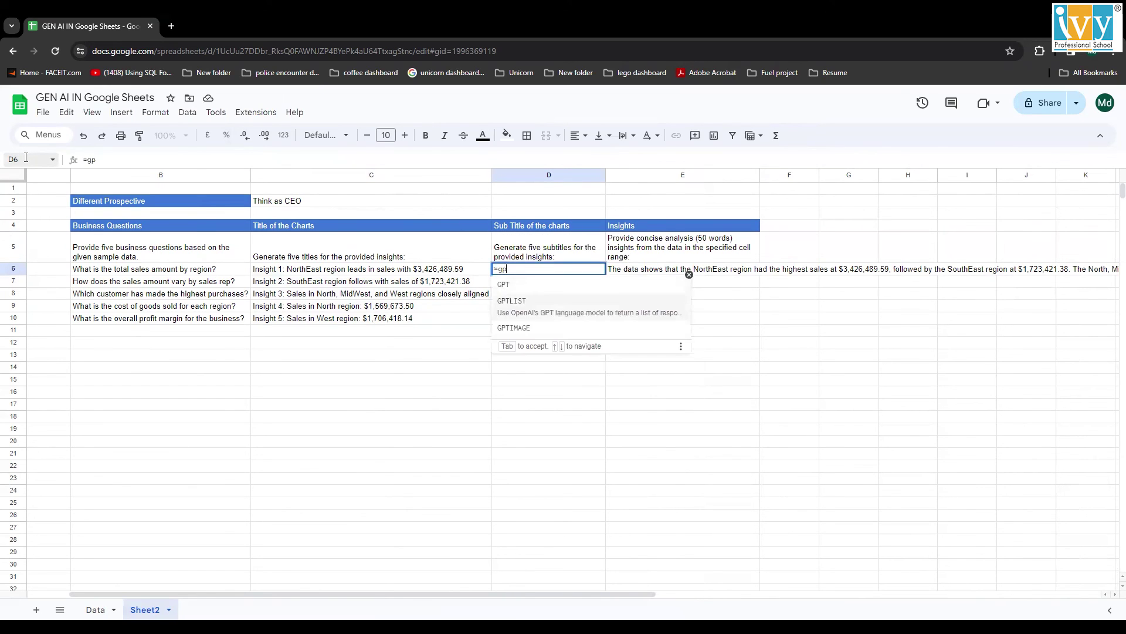
key("ctrl+v")
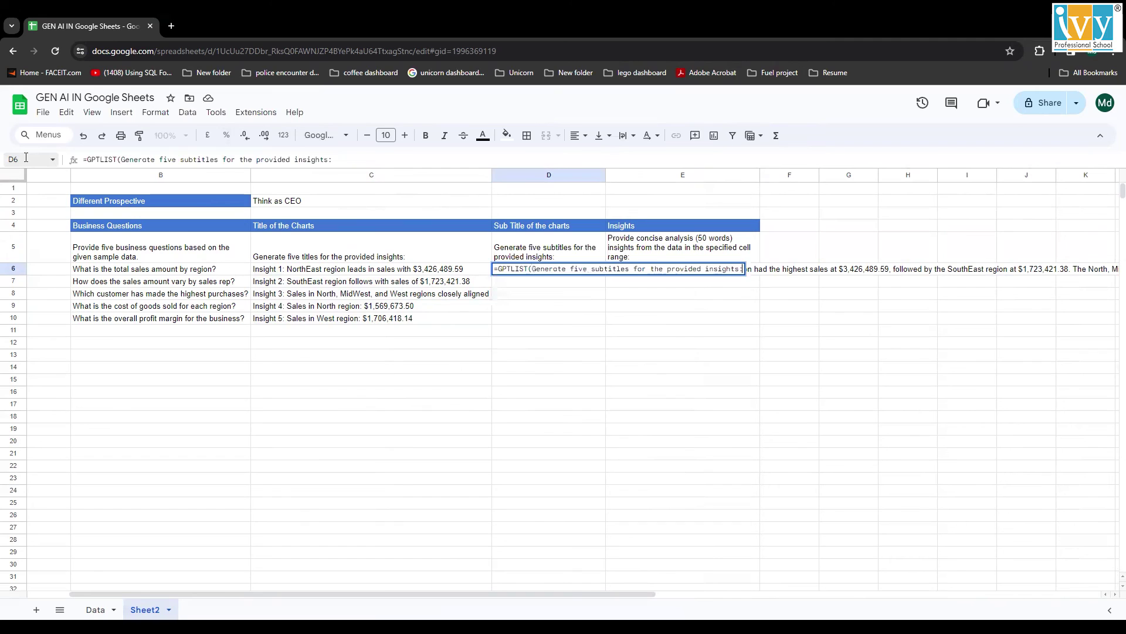
key("ctrl+z")
type("\"")
key("ctrl+v")
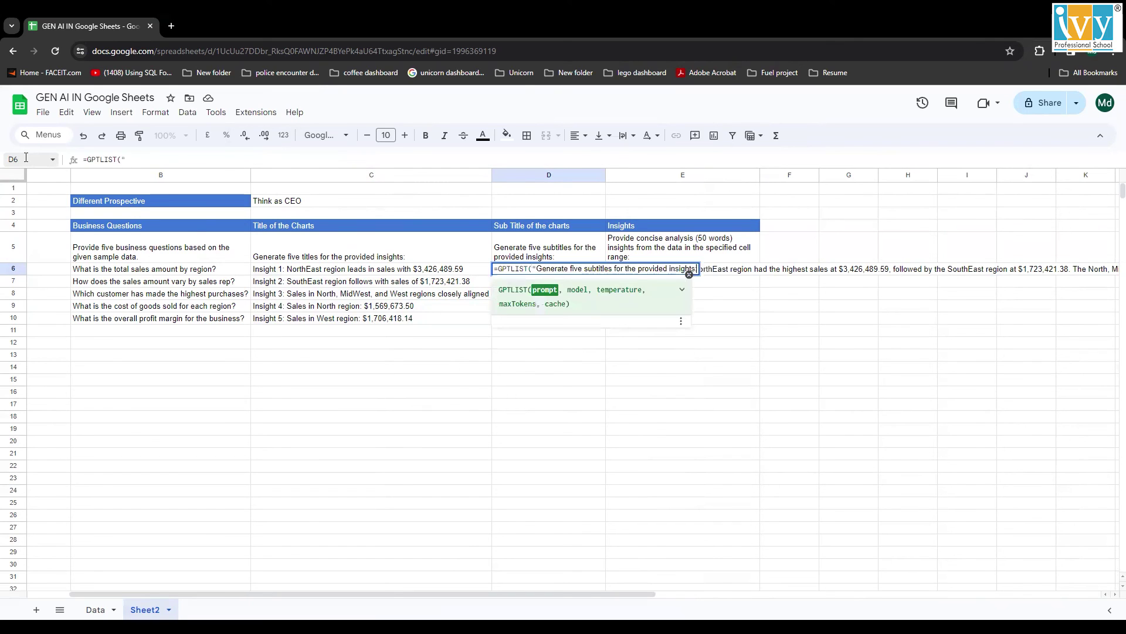
key("BackSpace")
type(",")
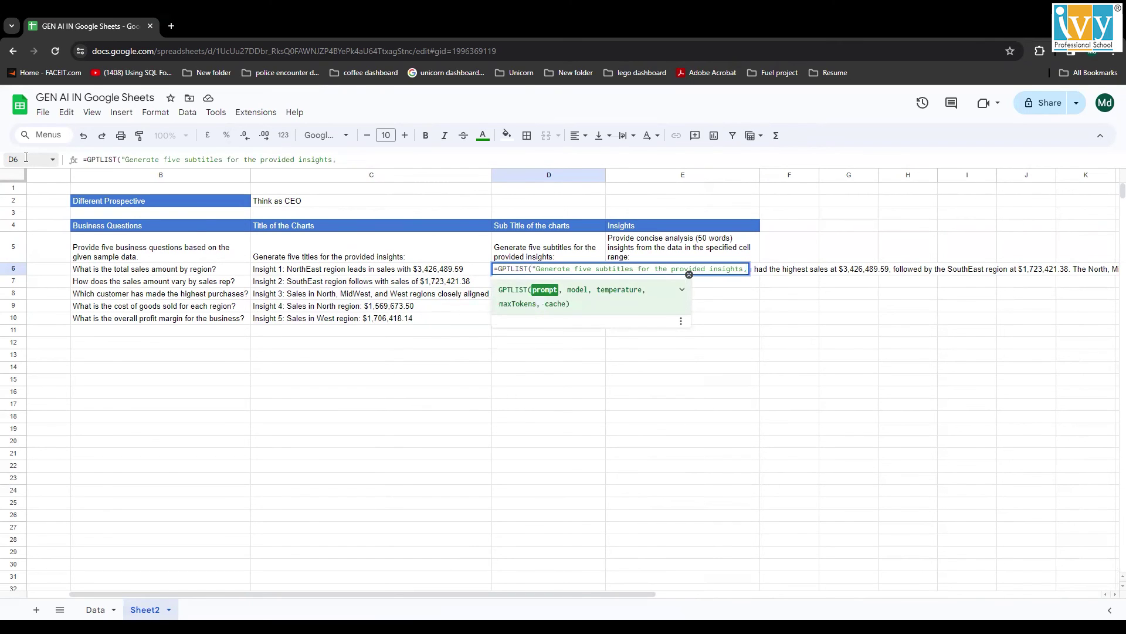
type("\"&")
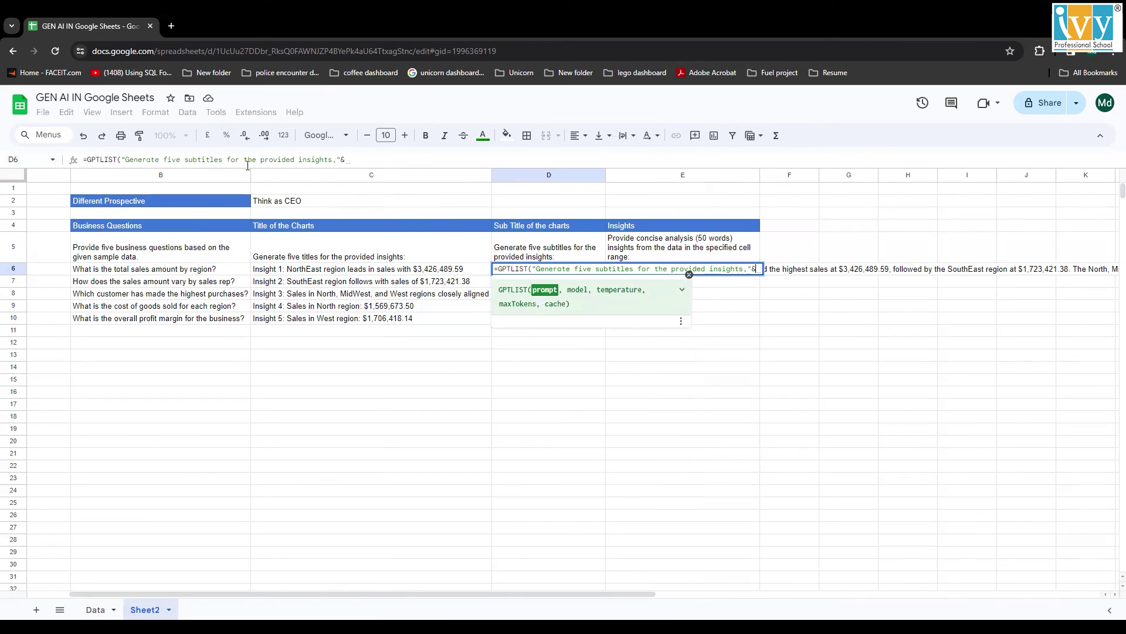
left_click(779, 272)
key("Left")
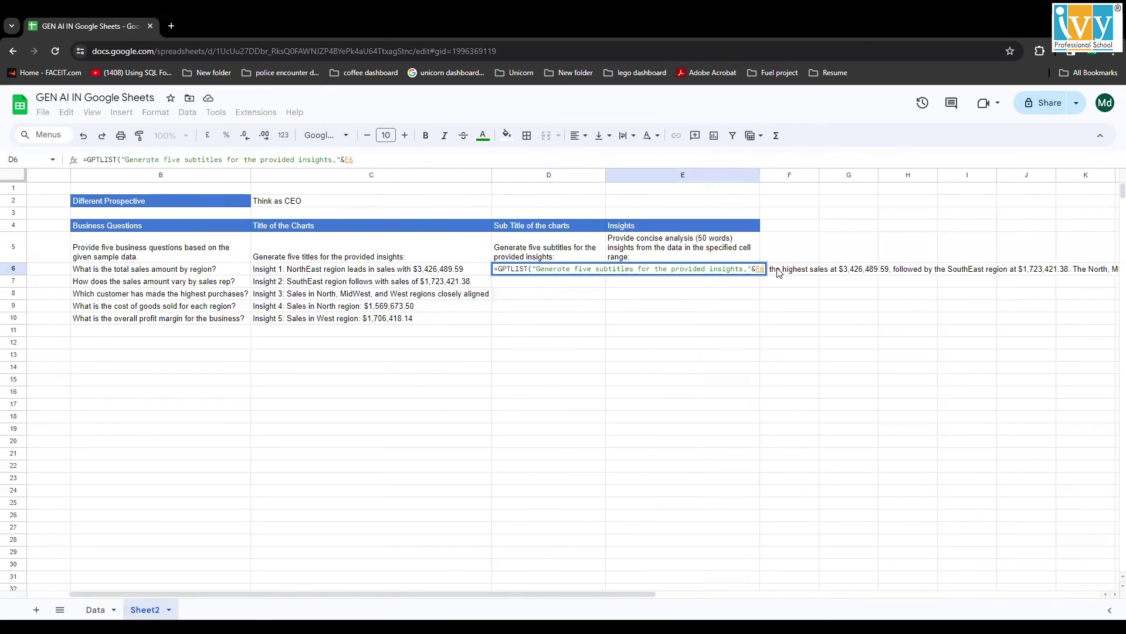
type(")")
key("Return")
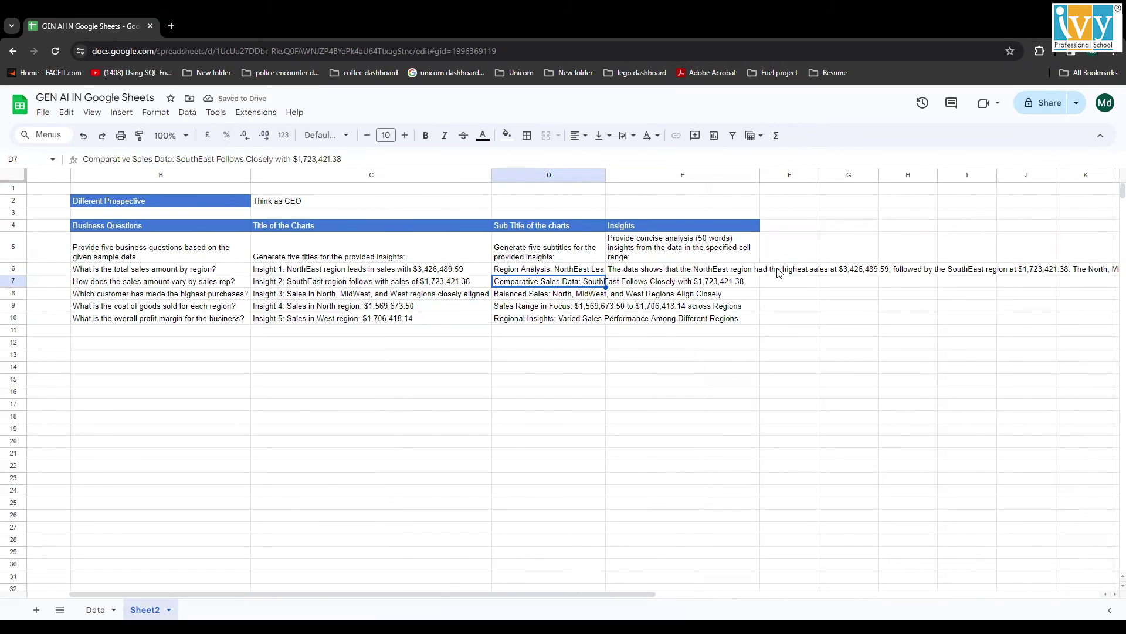
left_click_drag(604, 177, 604, 177)
double_click(604, 177)
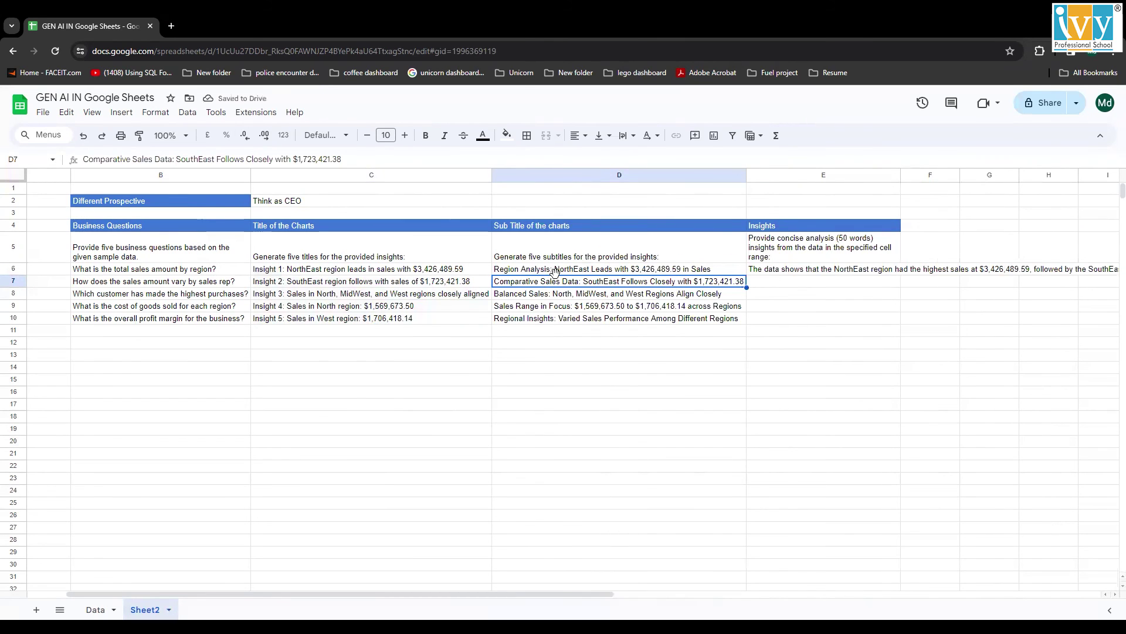
- Paste the first chart title from C6 as values only into C12 and copy its text without the "Insight 1:" prefix
left_click(387, 268)
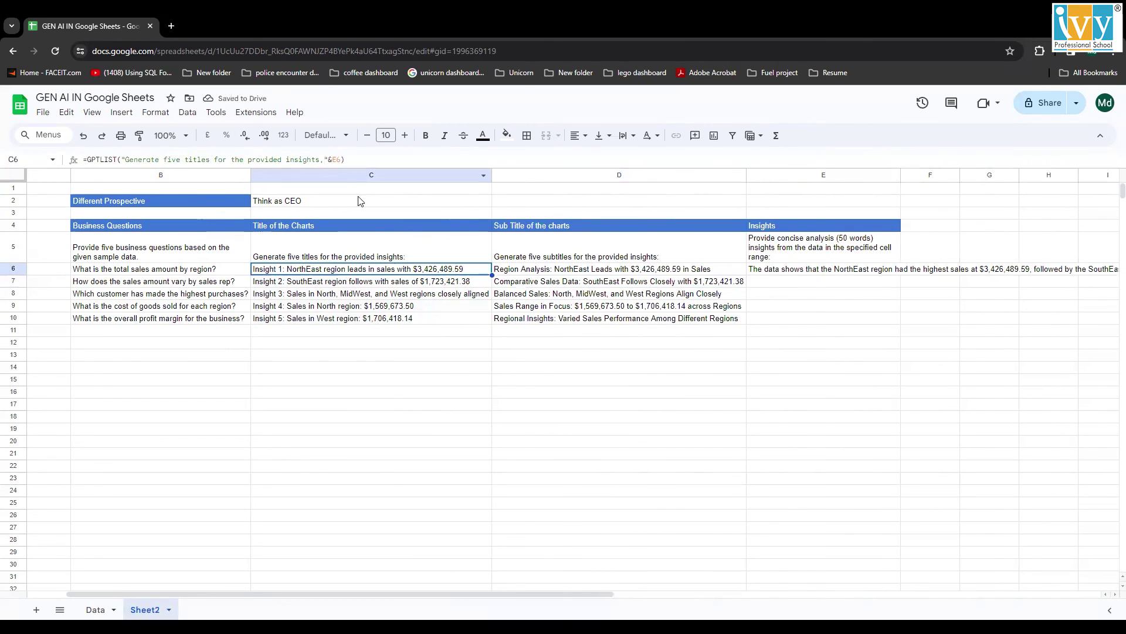
key("ctrl+c")
left_click(345, 345)
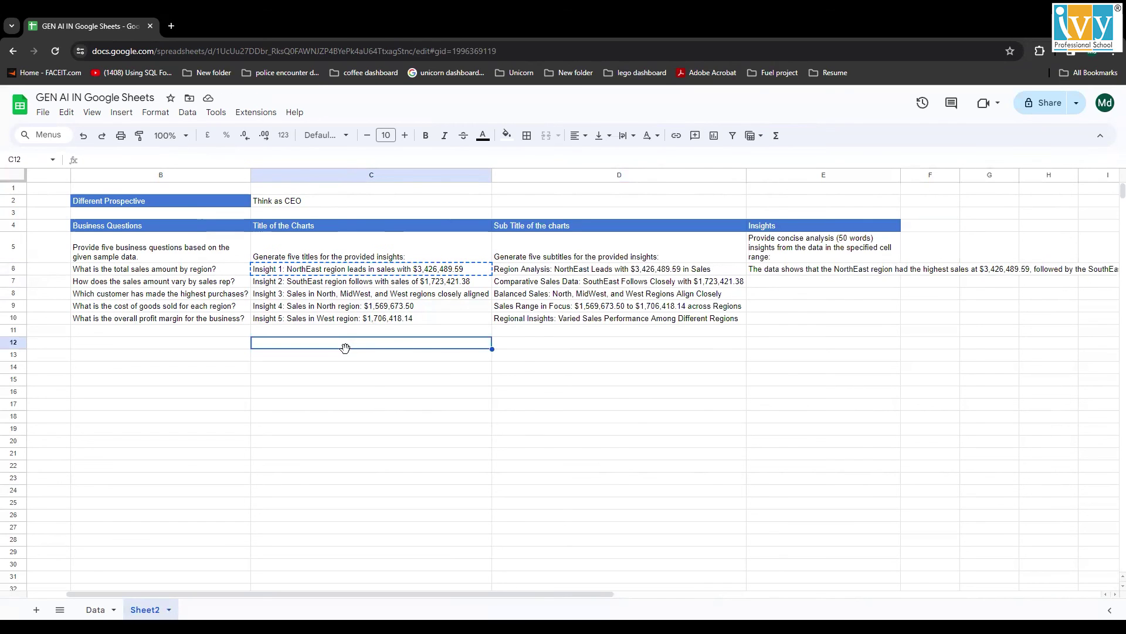
right_click(349, 347)
mouse_move(413, 271)
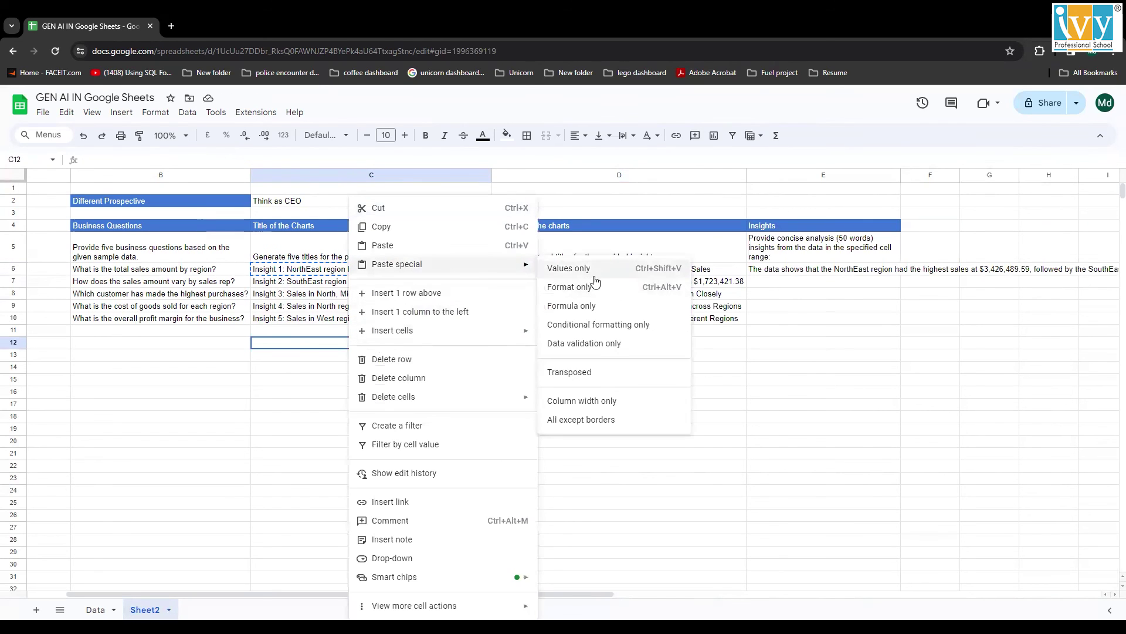
left_click(563, 264)
left_click_drag(306, 159, 116, 166)
key("ctrl+c")
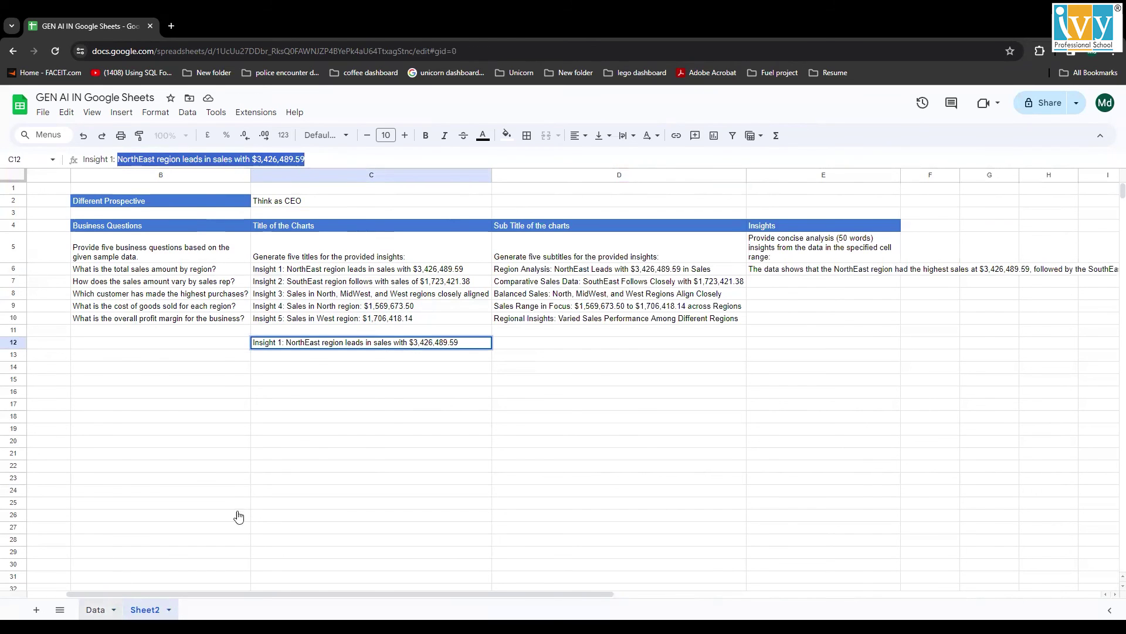
- On the Data sheet, close the pivot table editor and open the column chart's chart and axis title settings
left_click(95, 609)
left_click(721, 349)
left_click_drag(720, 349, 636, 350)
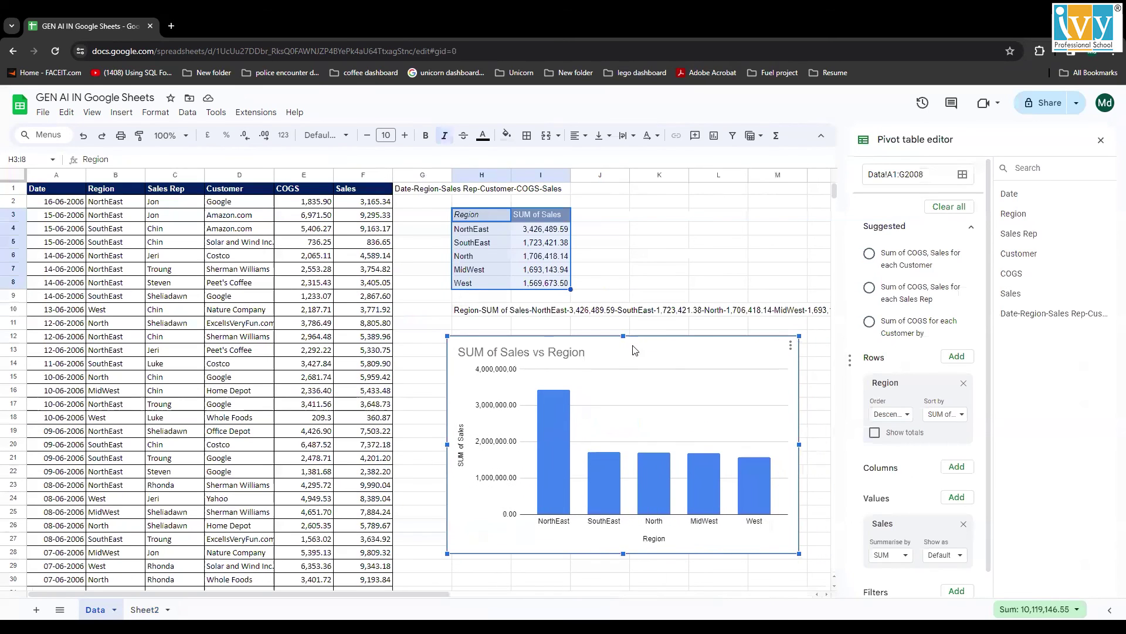
scroll(918, 478, "down", 1)
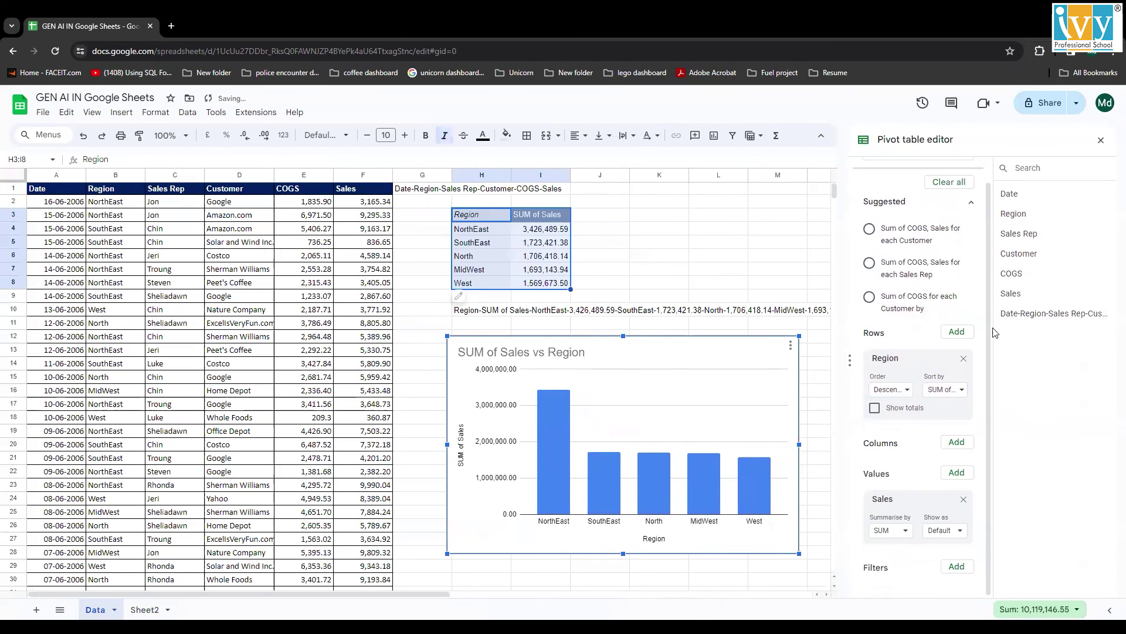
left_click(1101, 139)
left_click(791, 345)
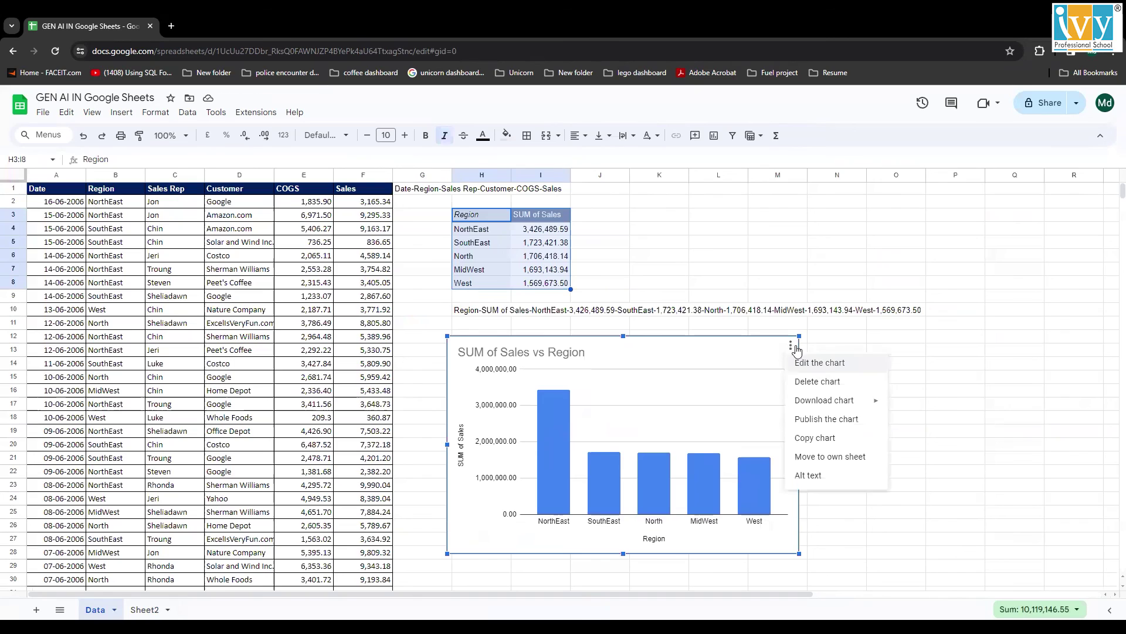
left_click(828, 362)
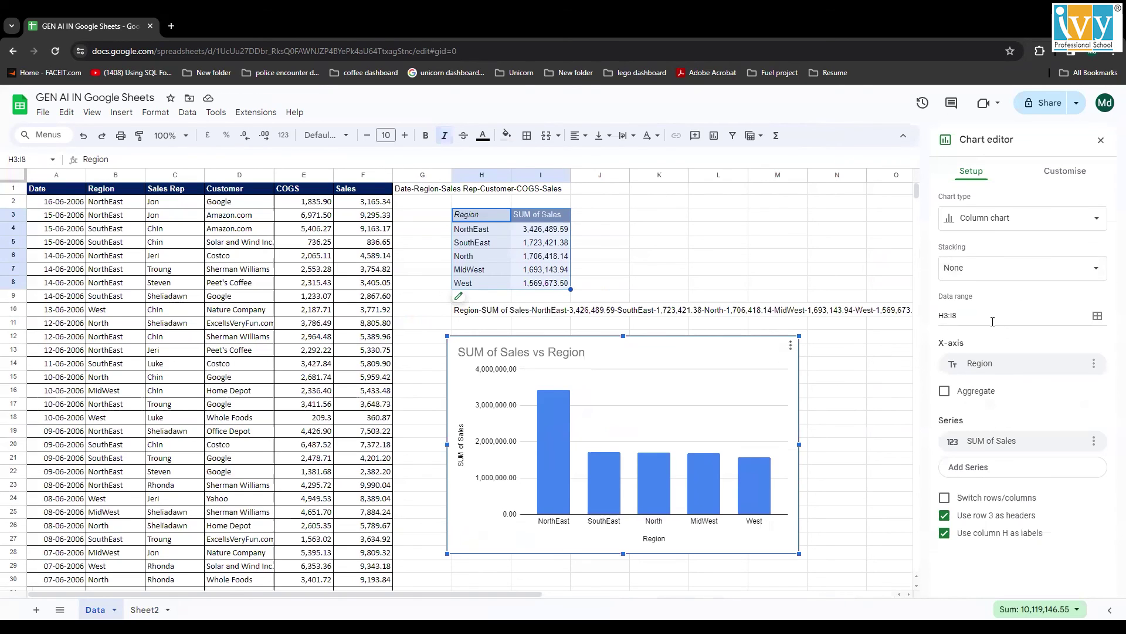
left_click(1062, 176)
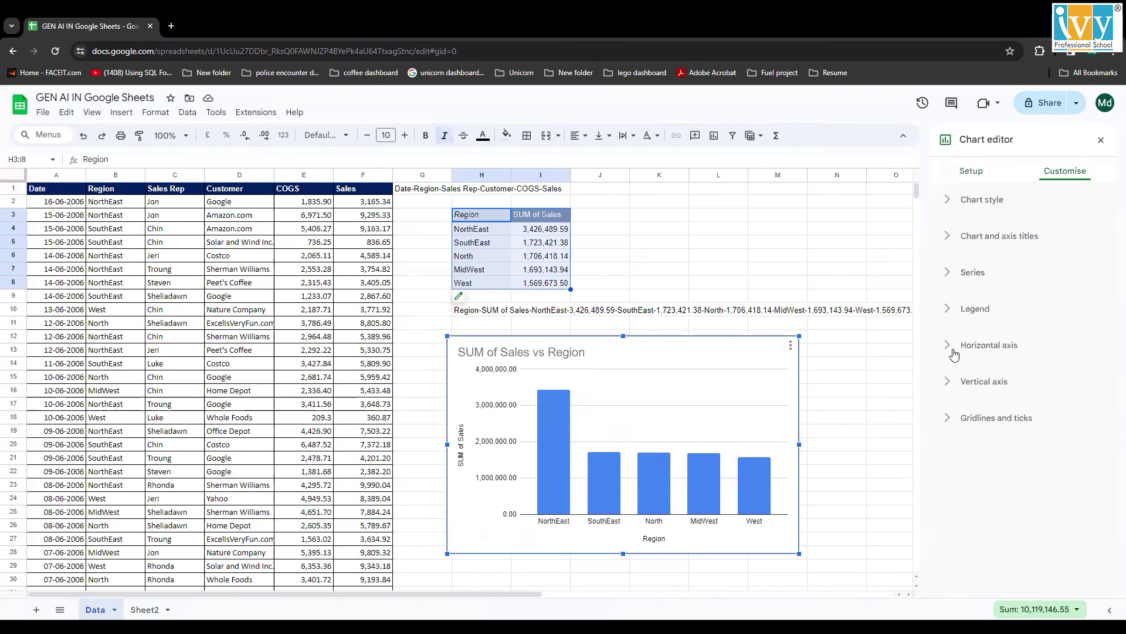
left_click(947, 203)
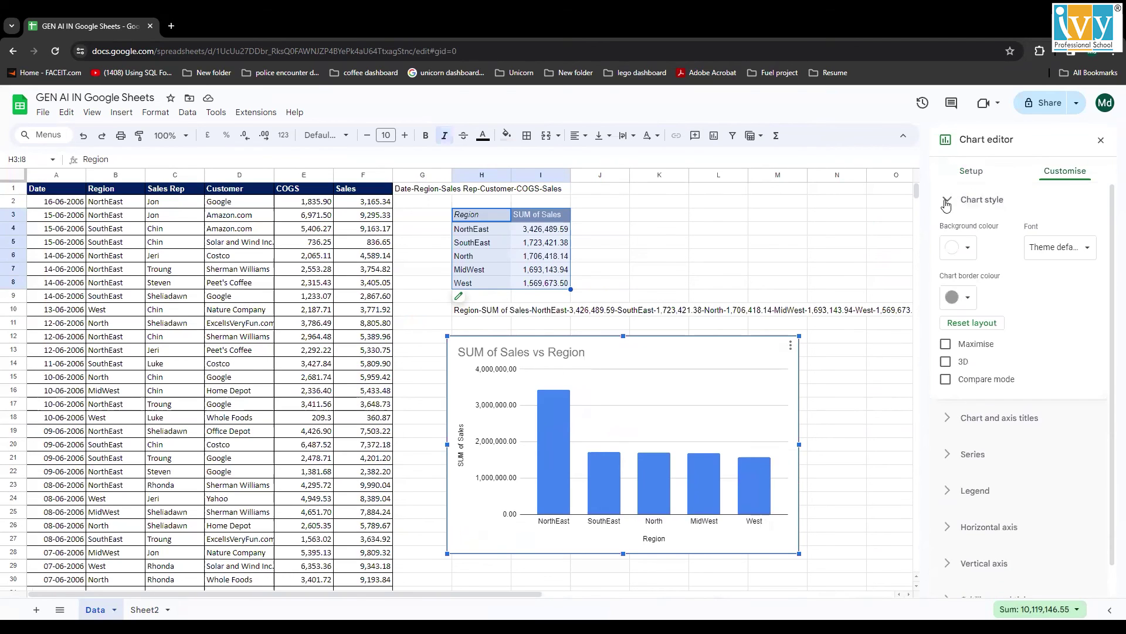
left_click(948, 418)
- Replace the chart title with the copied text, shortening the amount so it reads "NorthEast region leads in sales with $3B"
left_click_drag(1042, 323, 878, 333)
key("ctrl+v")
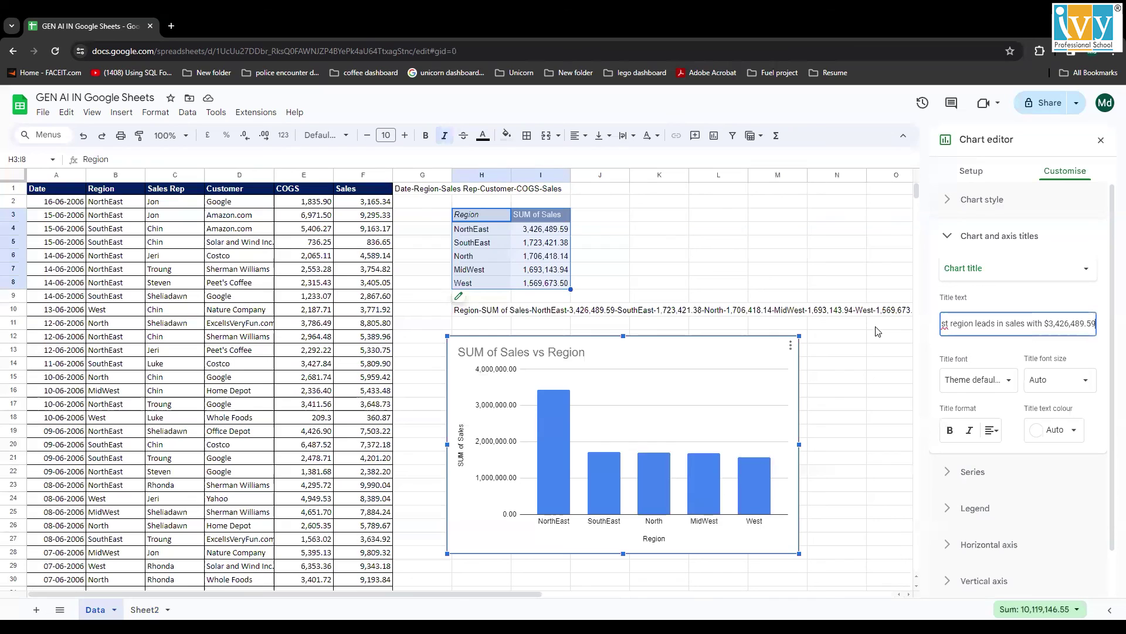
key("BackSpace")
key("BackSpace")
key("BackSpace")
key("BackSpace")
key("BackSpace")
key("BackSpace")
key("BackSpace")
key("BackSpace")
key("BackSpace")
key("BackSpace")
key("BackSpace")
key("BackSpace")
type("3B")
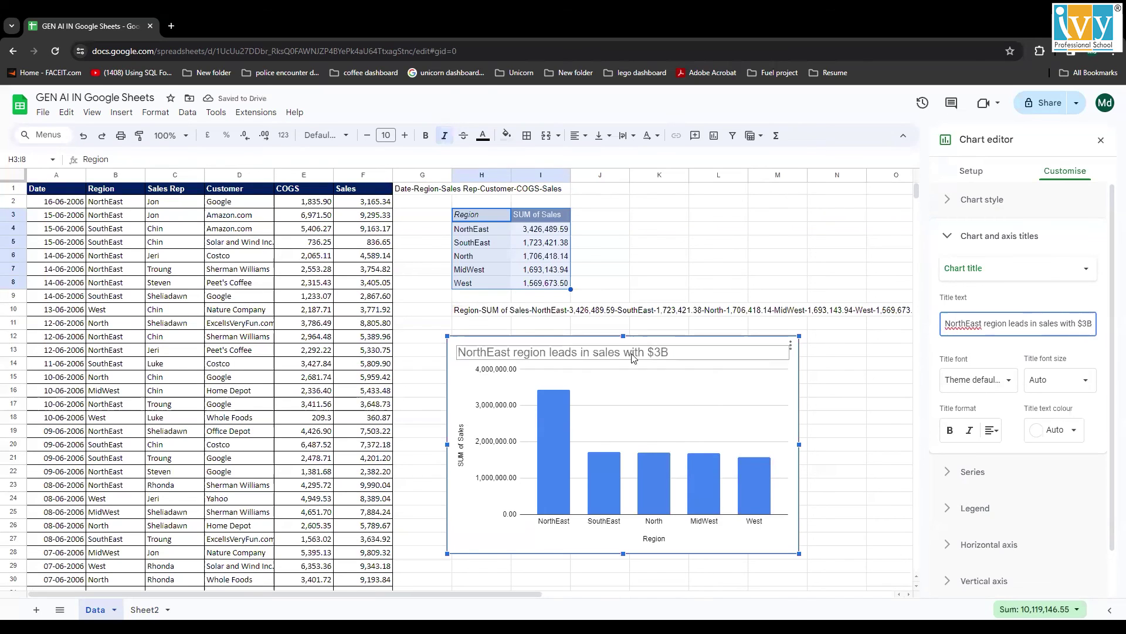